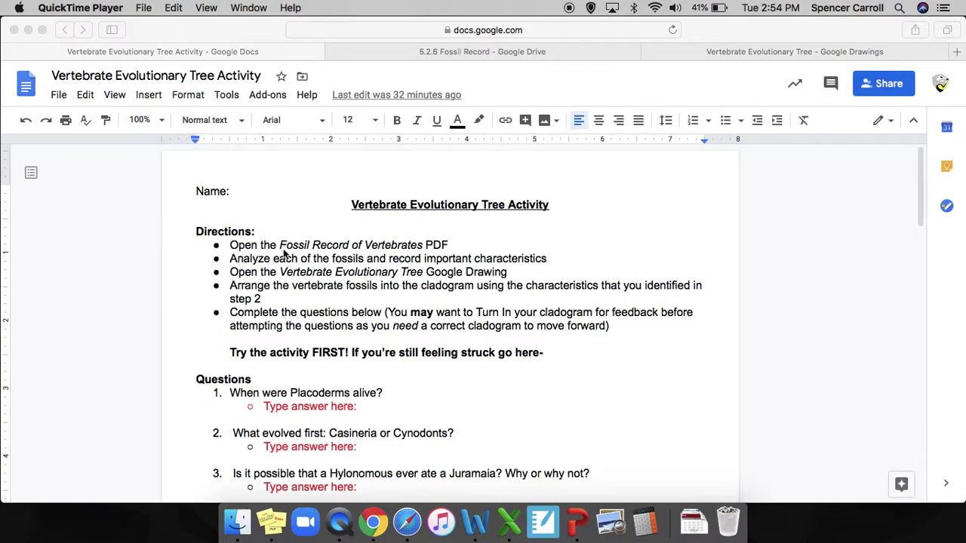
Review the activity directions and read the Haikouichthys entry in the Fossil Record of Vertebrates PDF
left_click(305, 202)
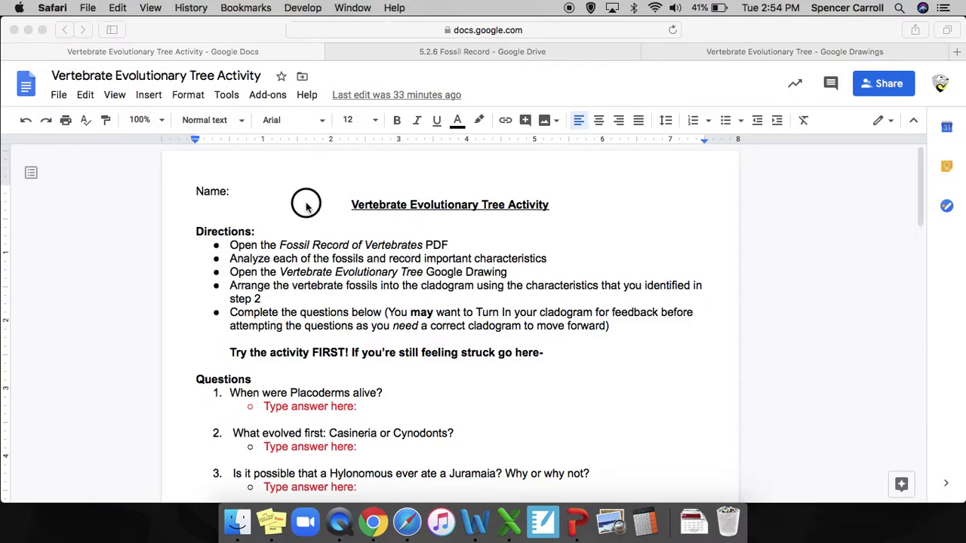
left_click(403, 53)
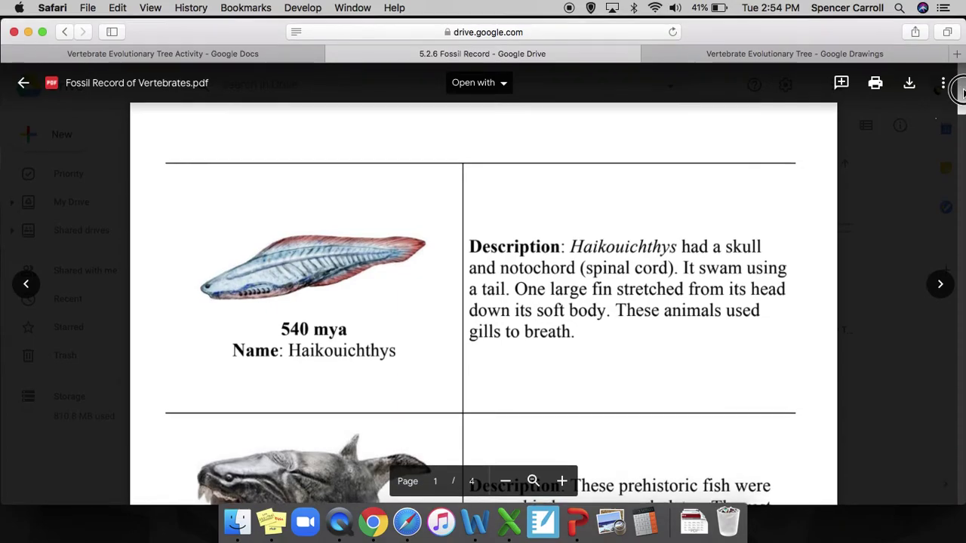
mouse_move(963, 103)
left_mouse_down()
mouse_move(955, 194)
mouse_move(959, 105)
left_mouse_up()
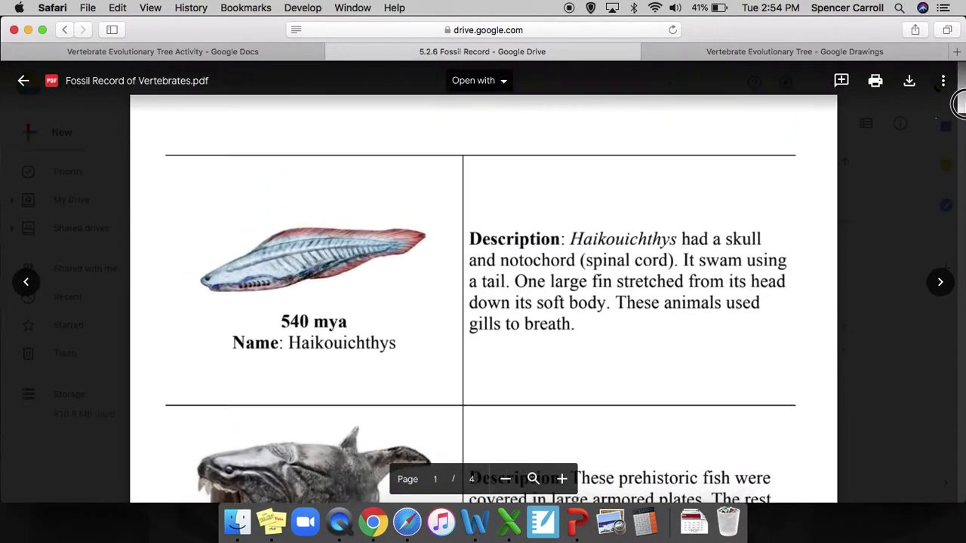
left_click(190, 50)
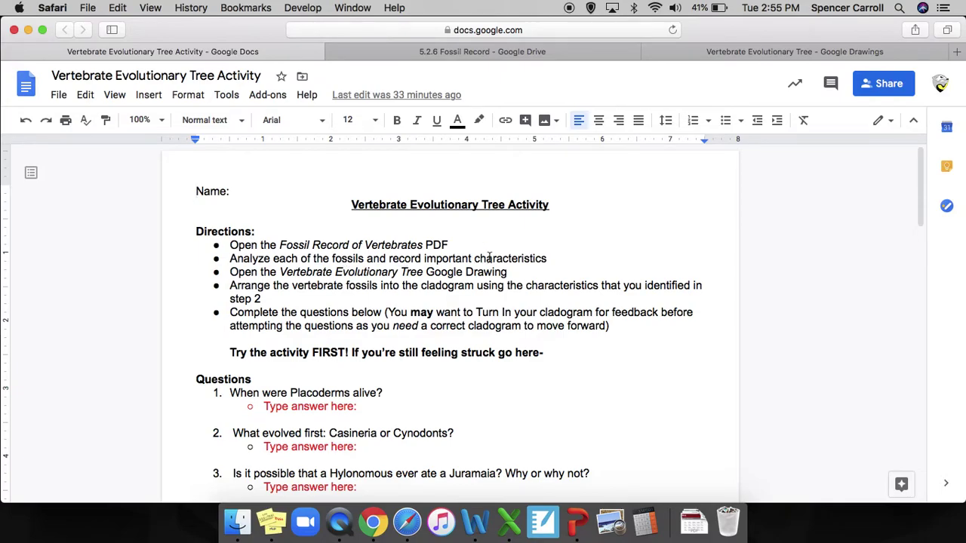
left_click(462, 53)
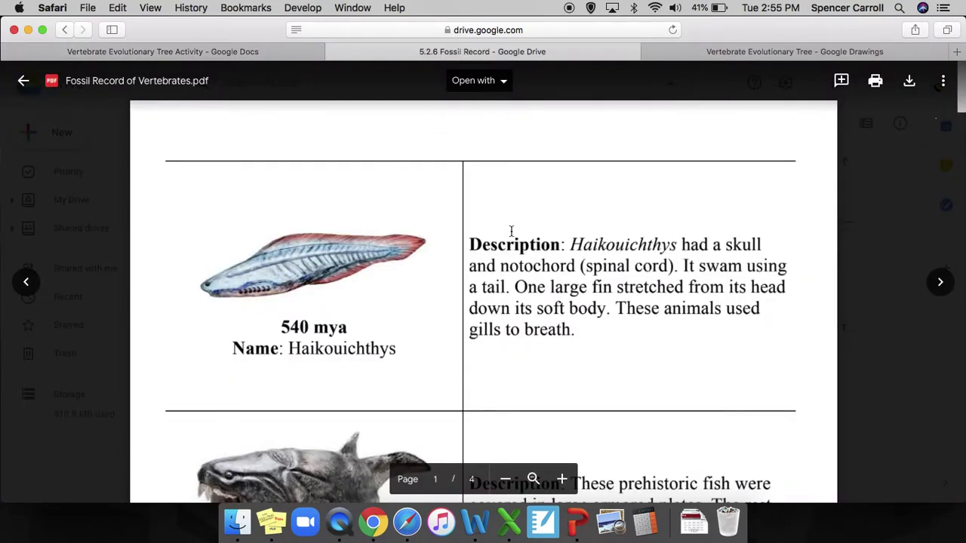
scroll(511, 231, "down", 2)
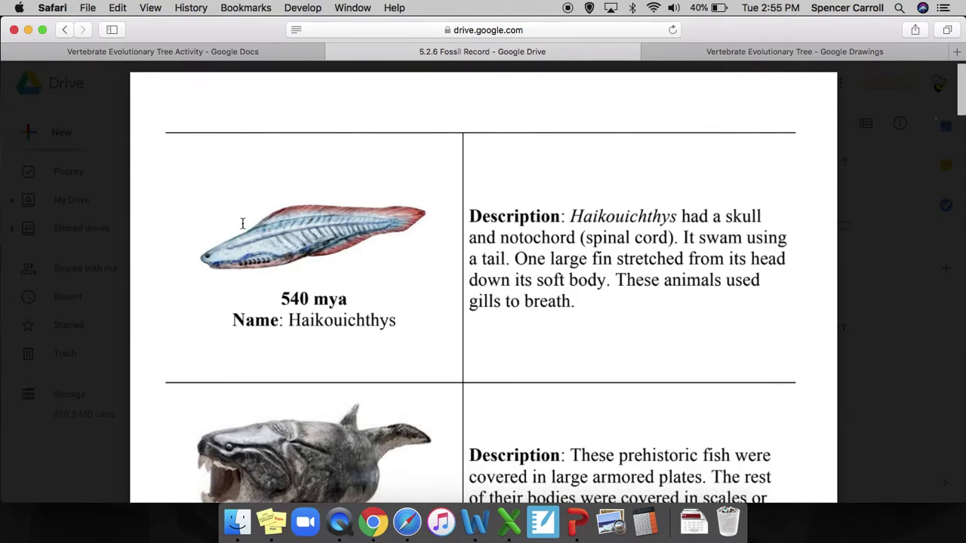
mouse_move(198, 240)
mouse_move(507, 218)
scroll(596, 301, "down", 3)
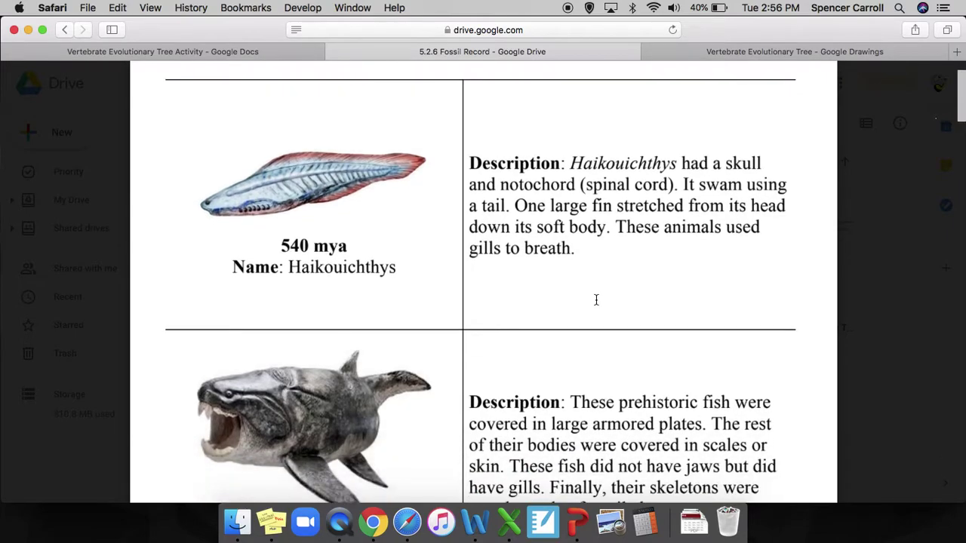
Examine the Placoderm and Sarcopterygii entries in the fossil record, comparing their jaws, fins and skeletons
scroll(596, 301, "down", 5)
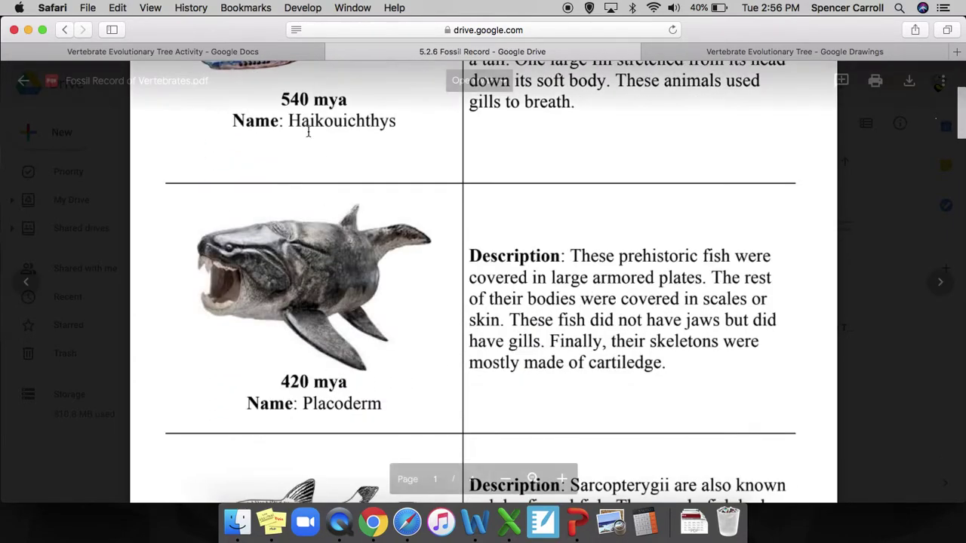
scroll(299, 170, "up", 1)
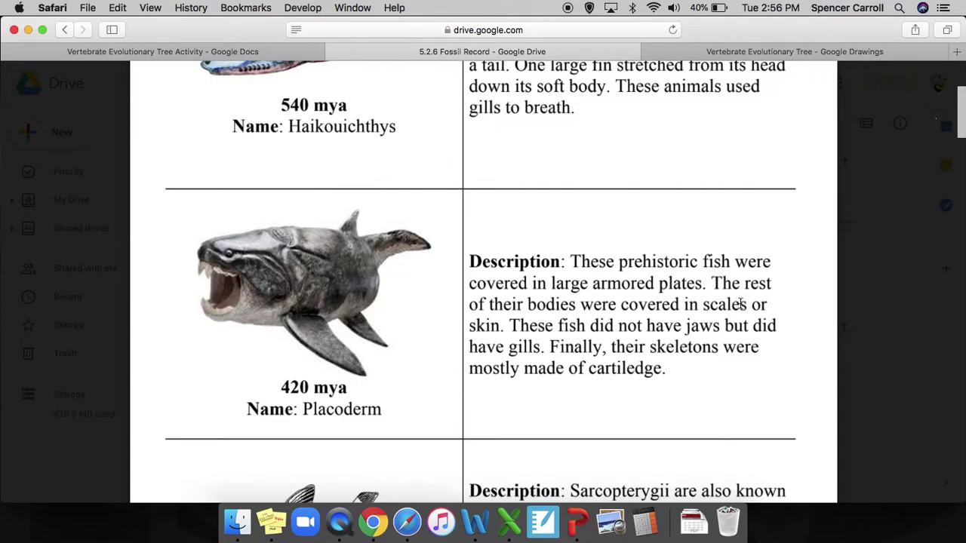
mouse_move(505, 348)
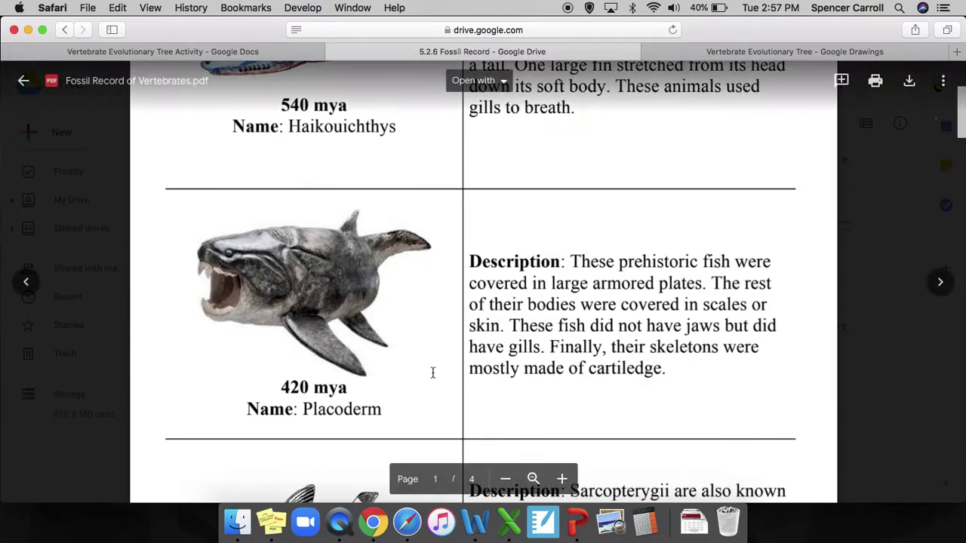
scroll(433, 373, "down", 2)
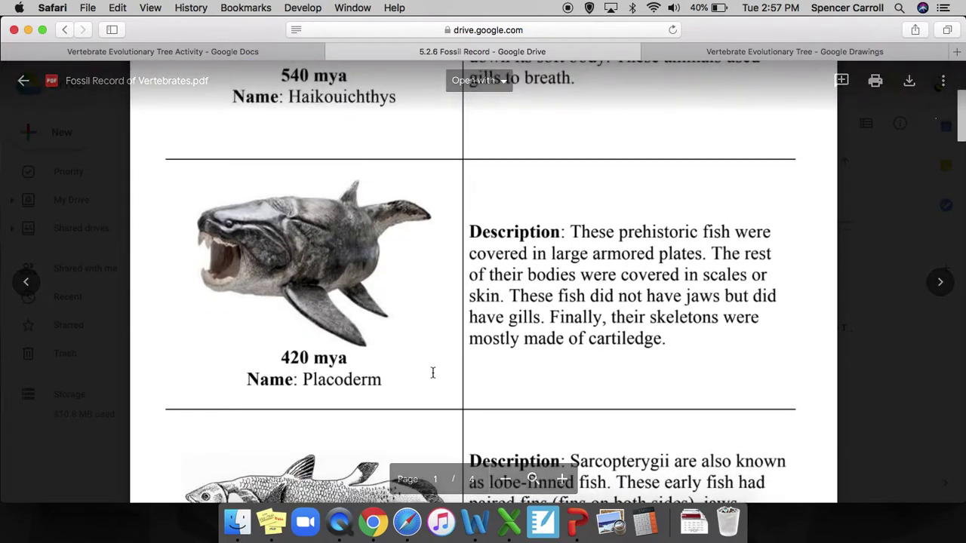
scroll(432, 373, "down", 5)
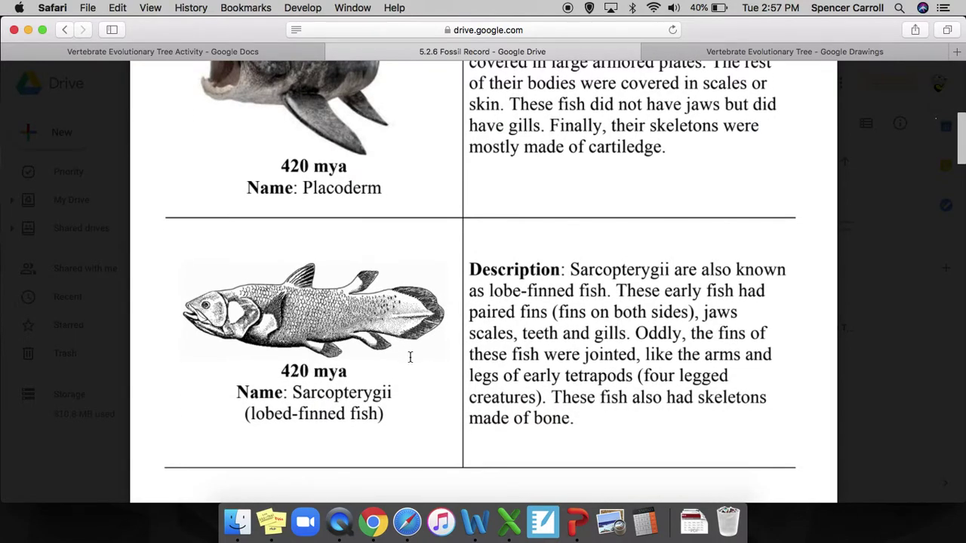
scroll(396, 365, "up", 2)
scroll(396, 366, "up", 1)
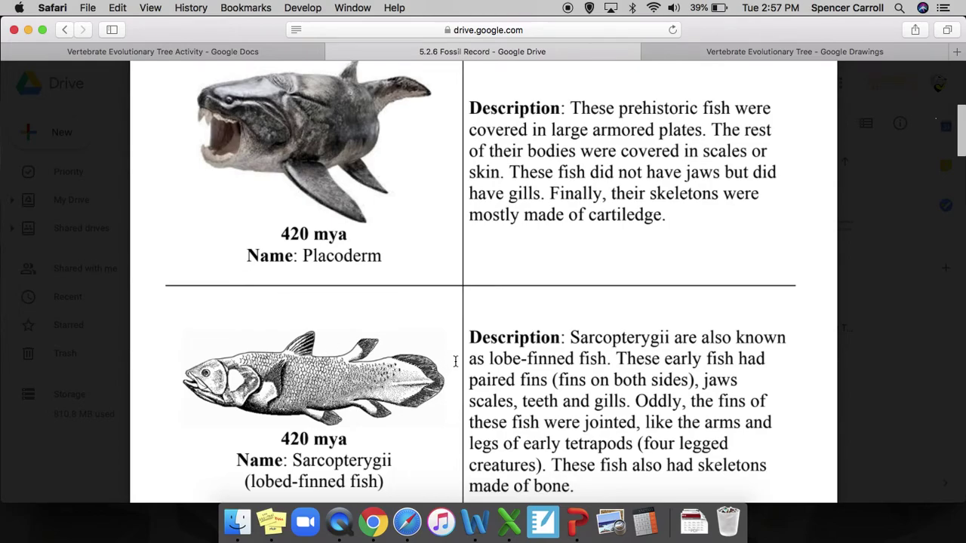
scroll(455, 363, "down", 1)
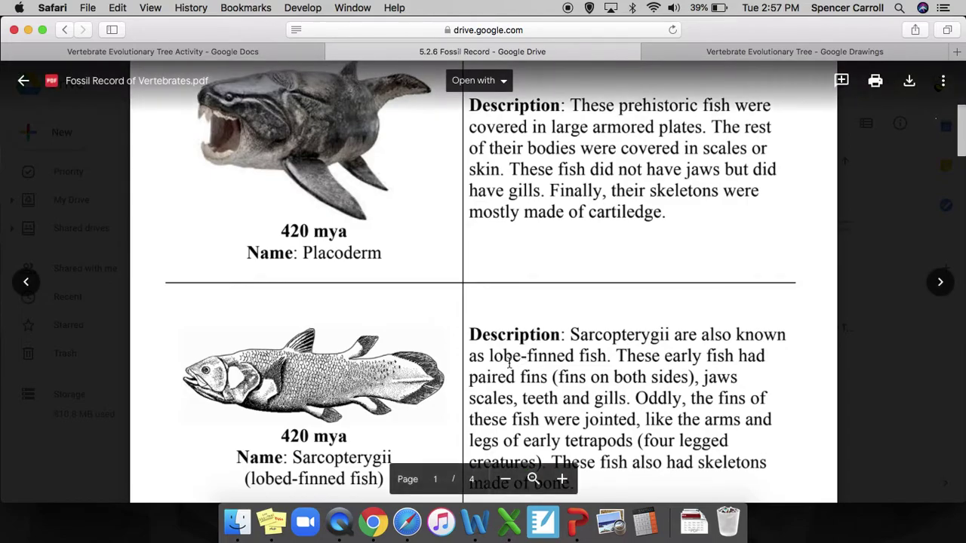
scroll(709, 378, "down", 5)
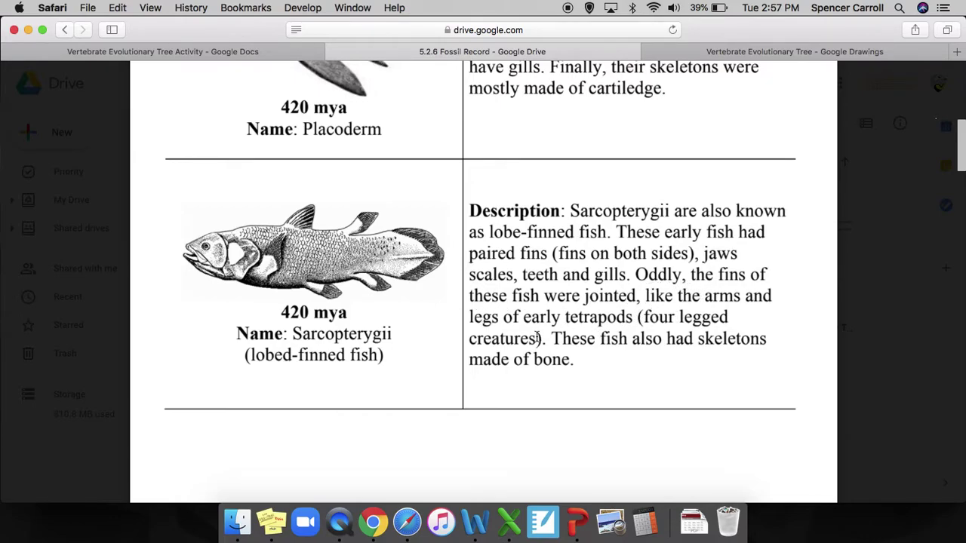
mouse_move(237, 230)
Read the Actinopterygii, Acanthosteg and Temnospondyli descriptions on page 2 of the fossil record
scroll(438, 331, "down", 5)
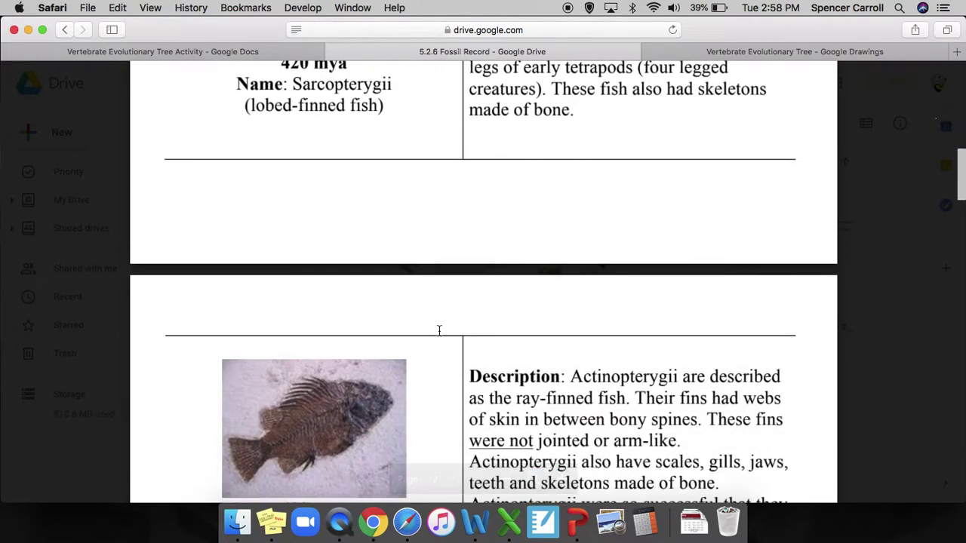
scroll(439, 330, "down", 4)
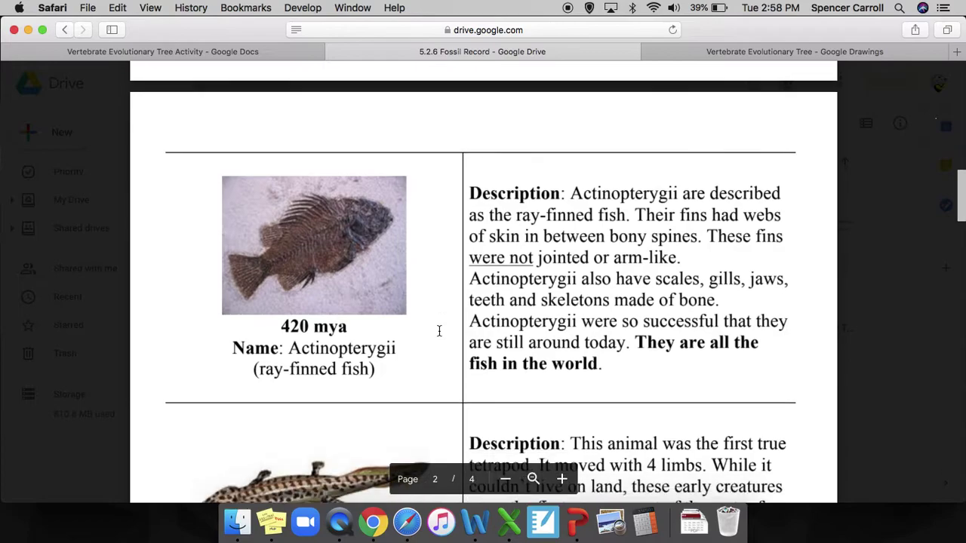
scroll(439, 329, "down", 1)
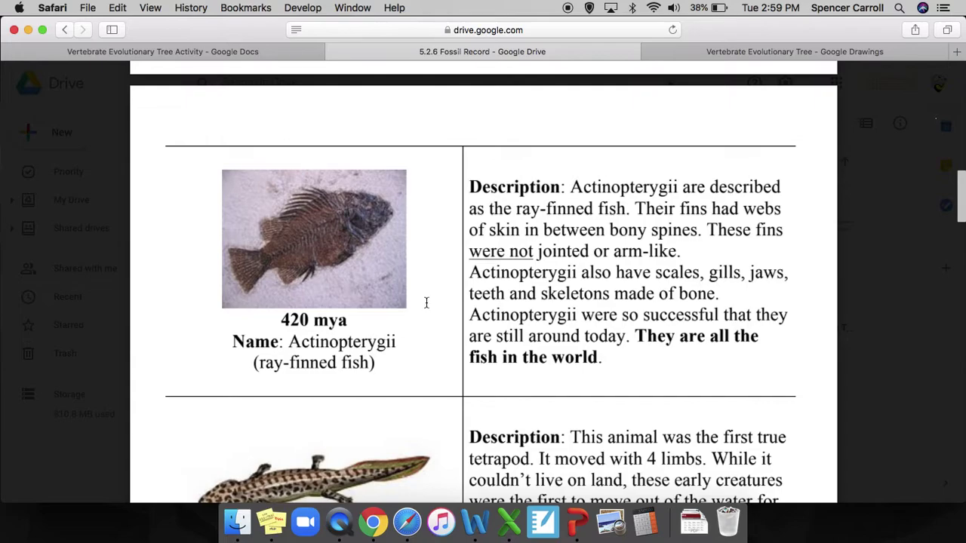
scroll(427, 303, "down", 5)
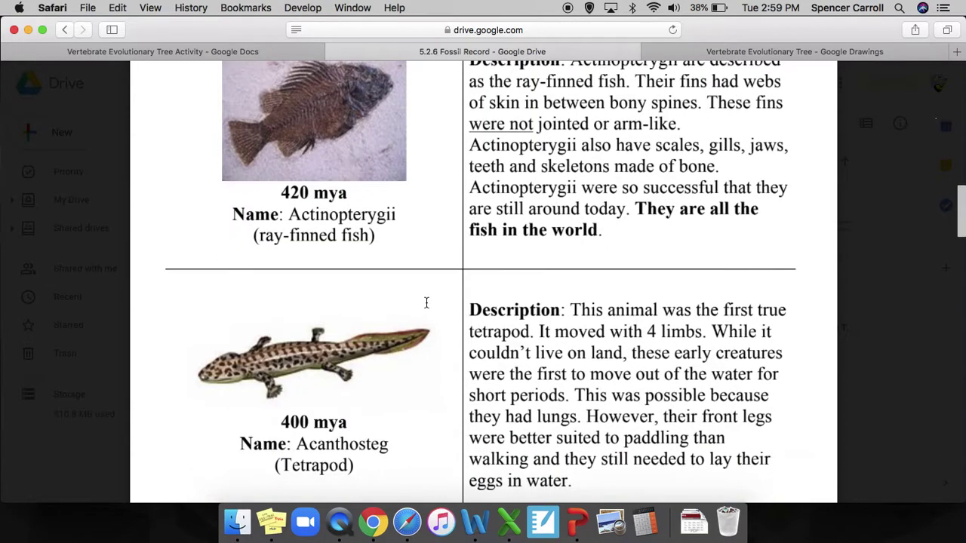
scroll(426, 302, "down", 1)
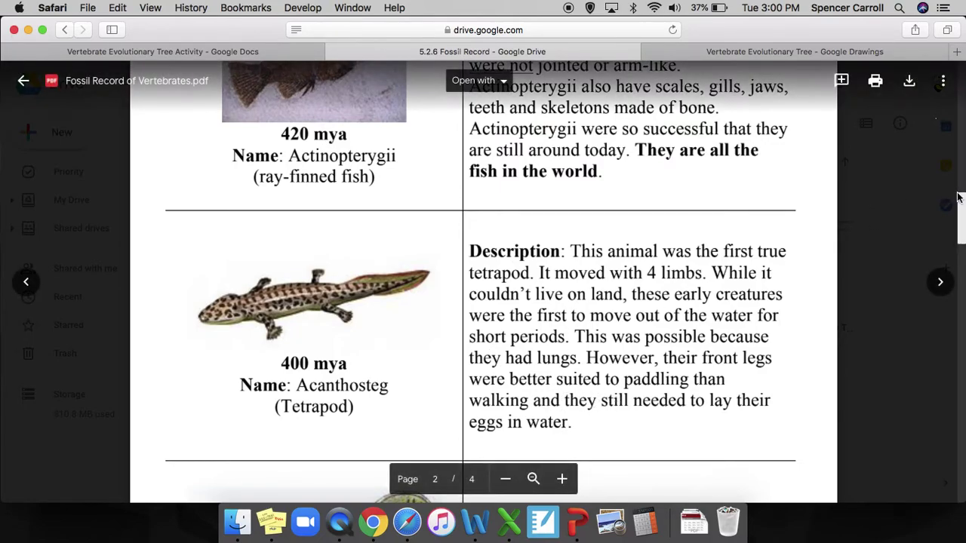
scroll(585, 329, "down", 1)
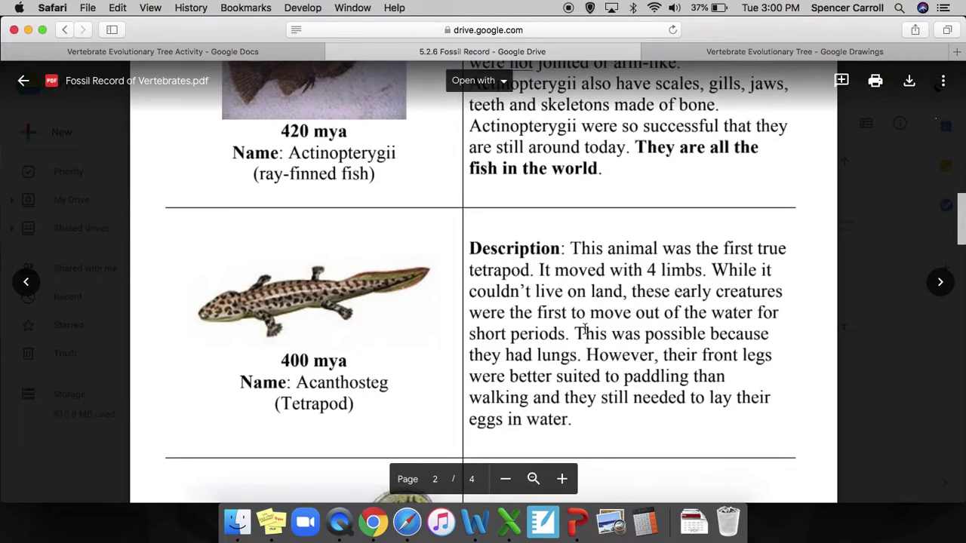
left_click_drag(961, 205, 960, 252)
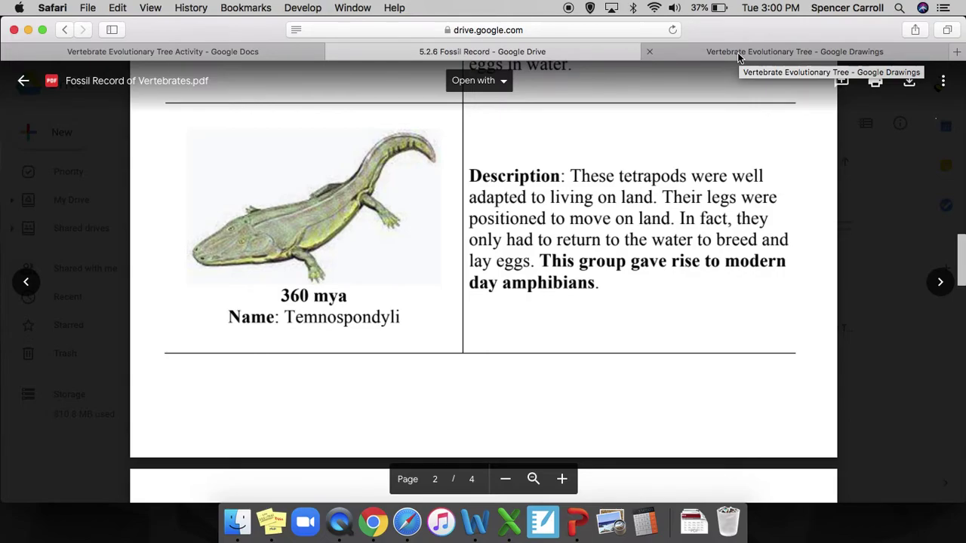
Switch to the Vertebrate Evolutionary Tree drawing and set its zoom to 100%
left_click(737, 53)
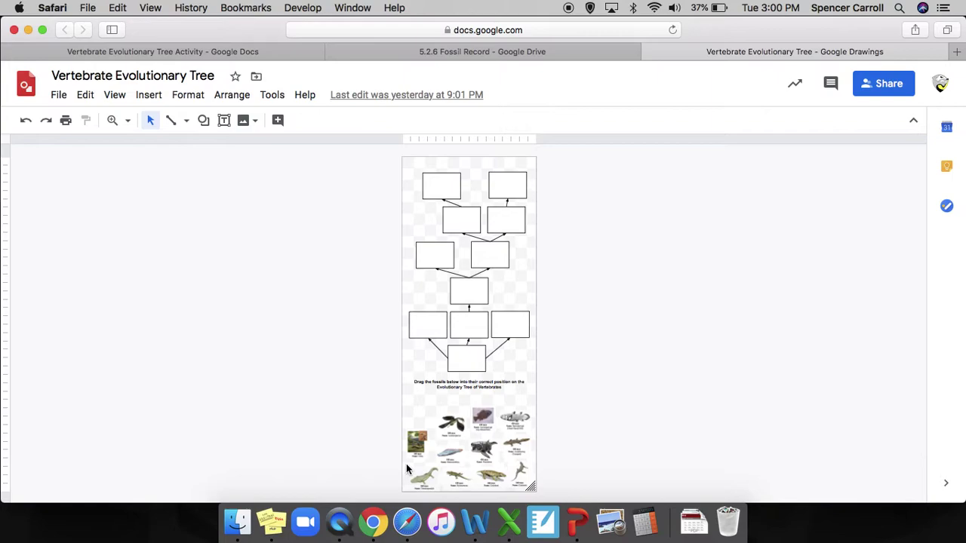
left_click(119, 99)
mouse_move(129, 123)
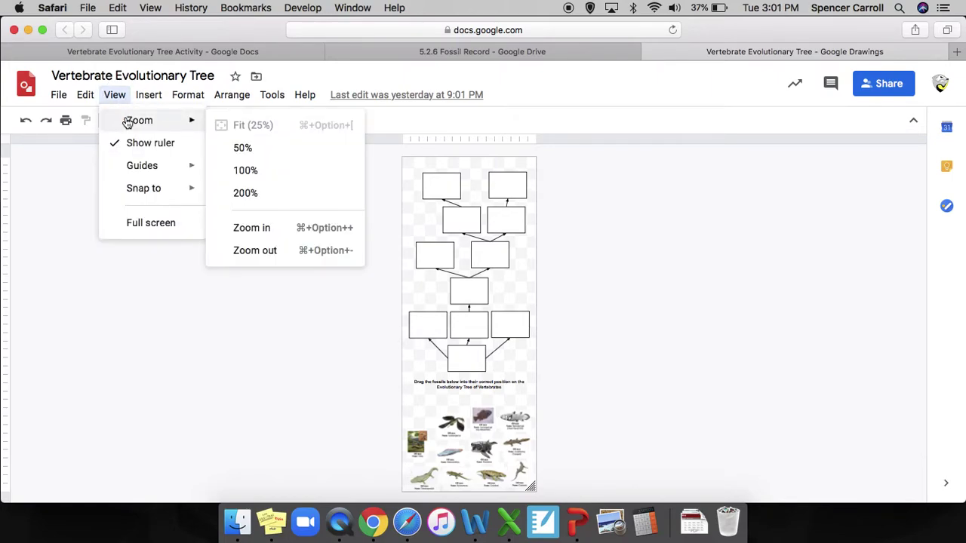
left_click(251, 169)
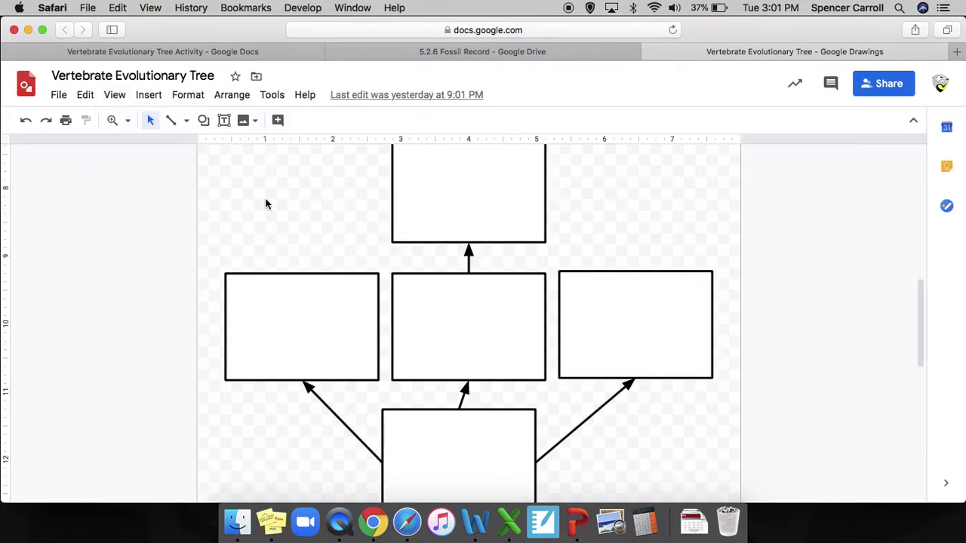
Move the Haikouichthys fossil from the picture bank into the lowest box of the evolutionary tree
scroll(597, 239, "down", 5)
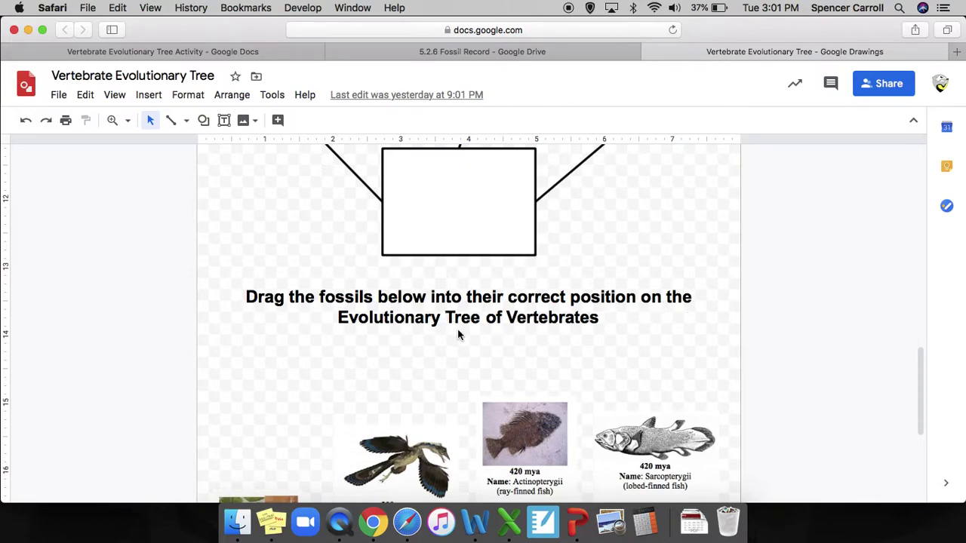
scroll(575, 334, "down", 5)
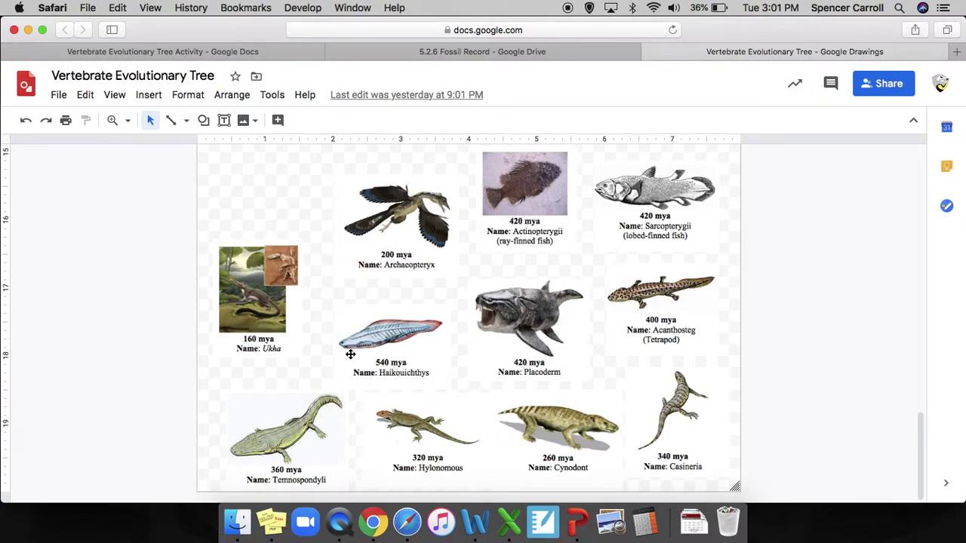
scroll(300, 344, "up", 3)
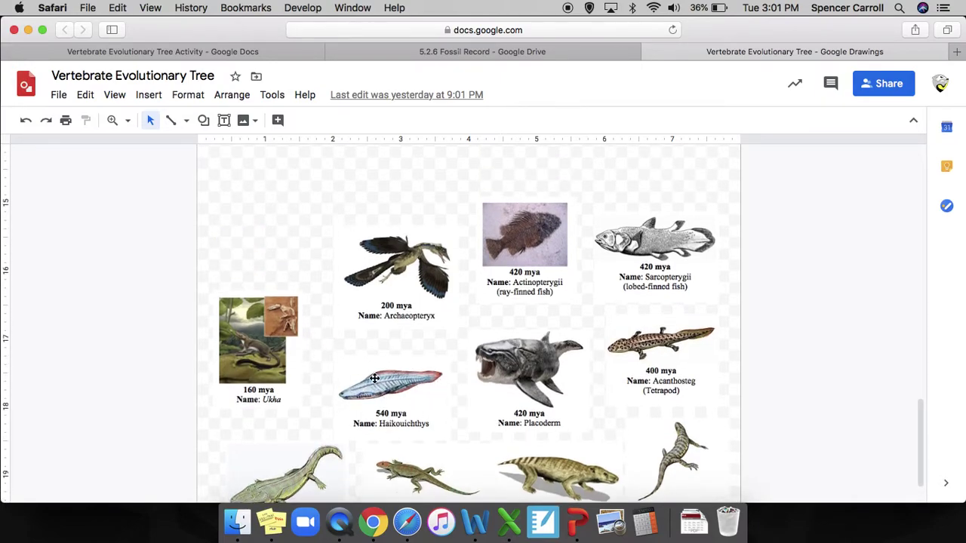
left_click_drag(388, 407, 318, 190)
scroll(367, 313, "up", 2)
scroll(369, 323, "up", 5)
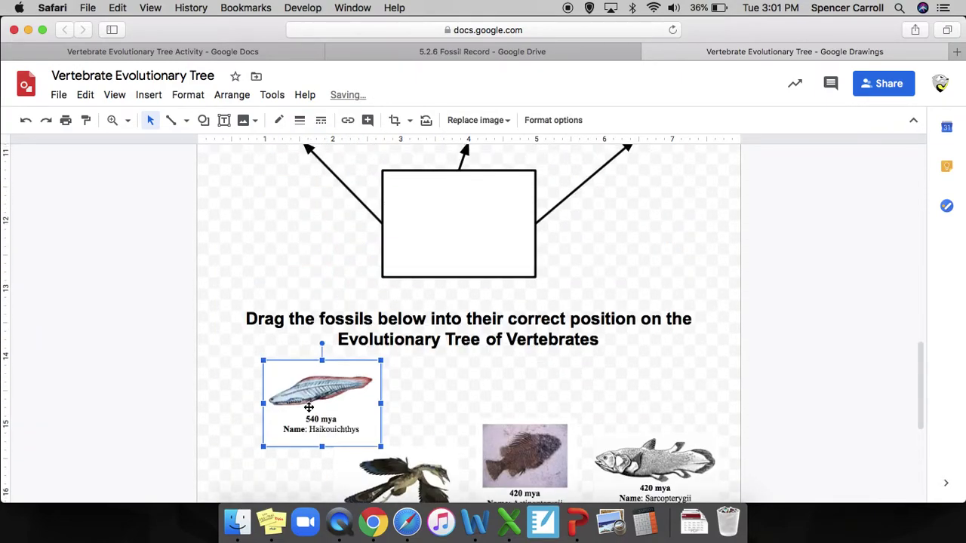
left_click_drag(308, 400, 442, 226)
Send the grouped tree of boxes and arrows to the back, behind the fossil pictures
right_click(438, 209)
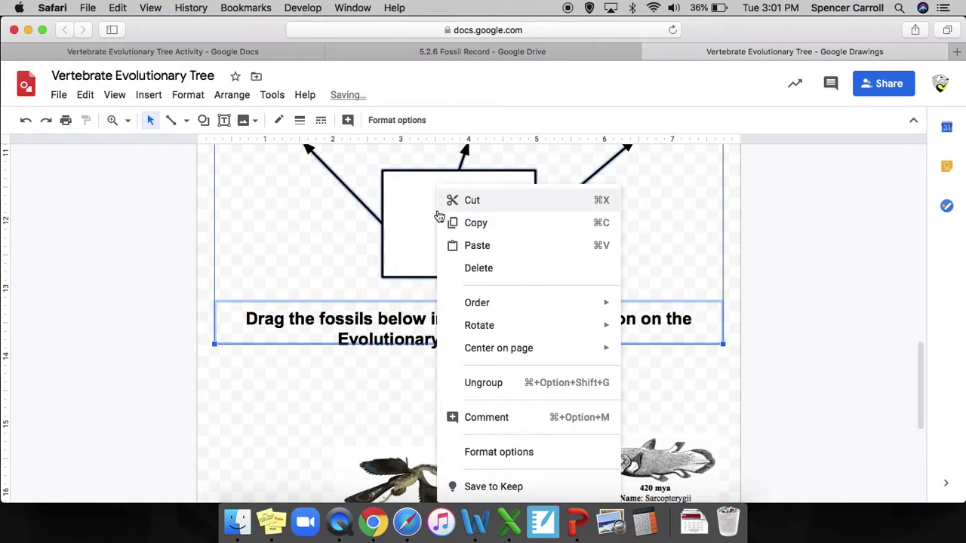
mouse_move(515, 303)
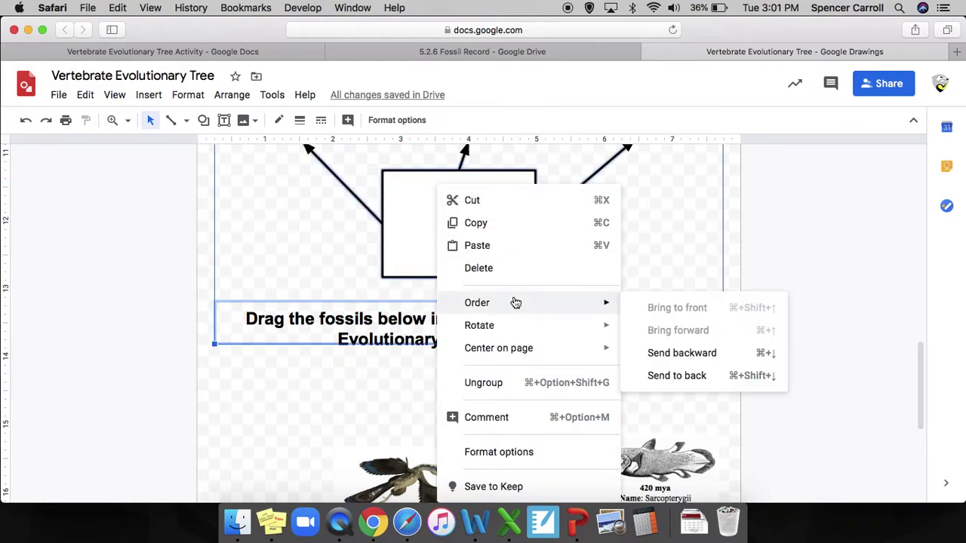
left_click(693, 375)
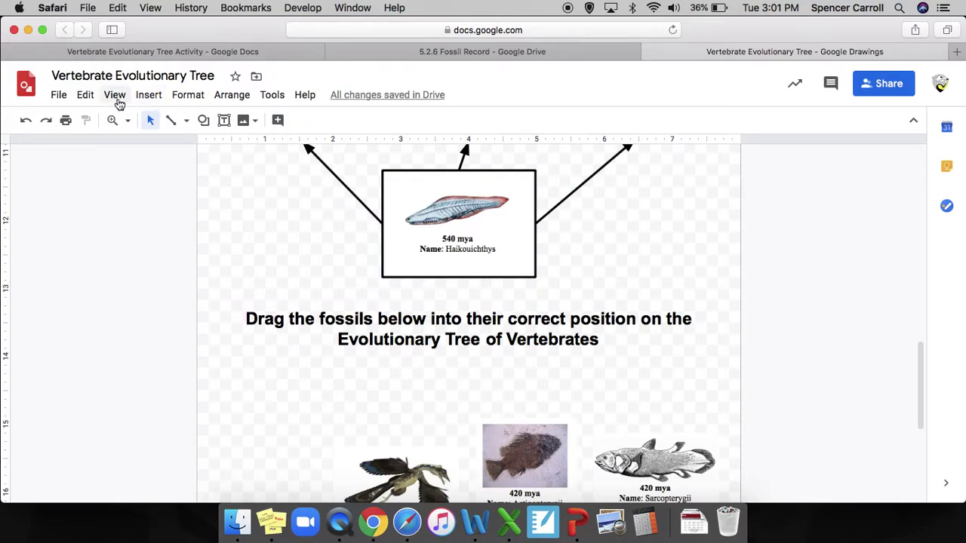
Move the Actinopterygii fossil from the picture bank into the right-hand box of the row above Haikouichthys
scroll(668, 391, "down", 3)
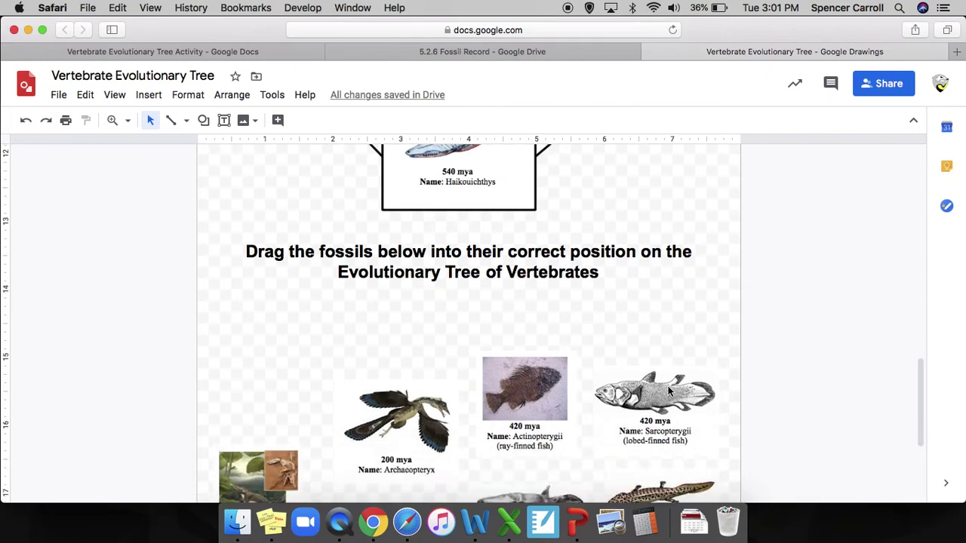
scroll(662, 384, "up", 10)
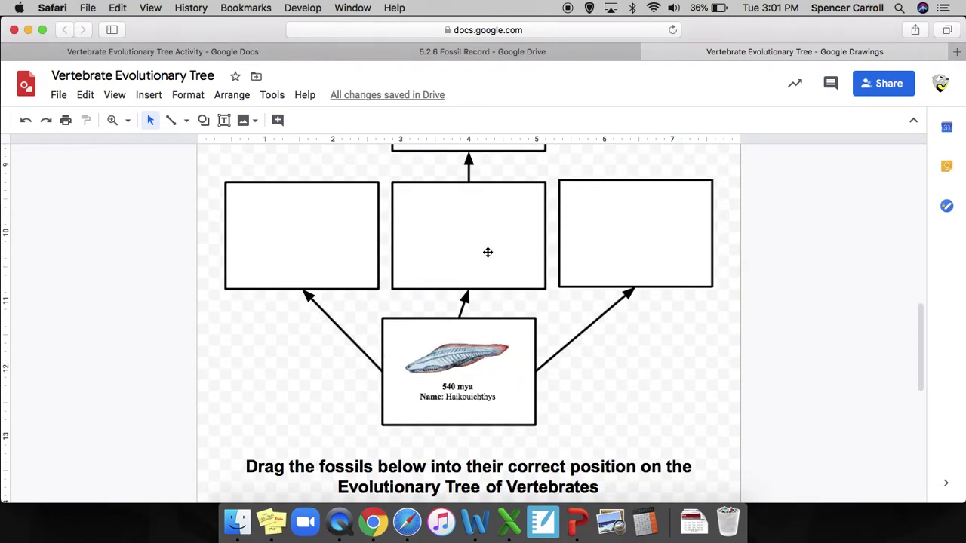
scroll(675, 392, "up", 3)
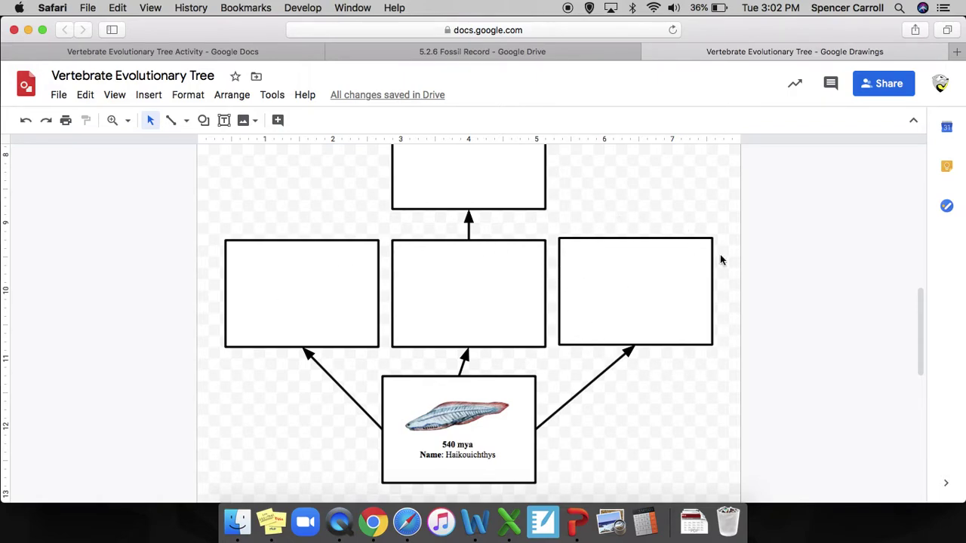
scroll(656, 366, "down", 5)
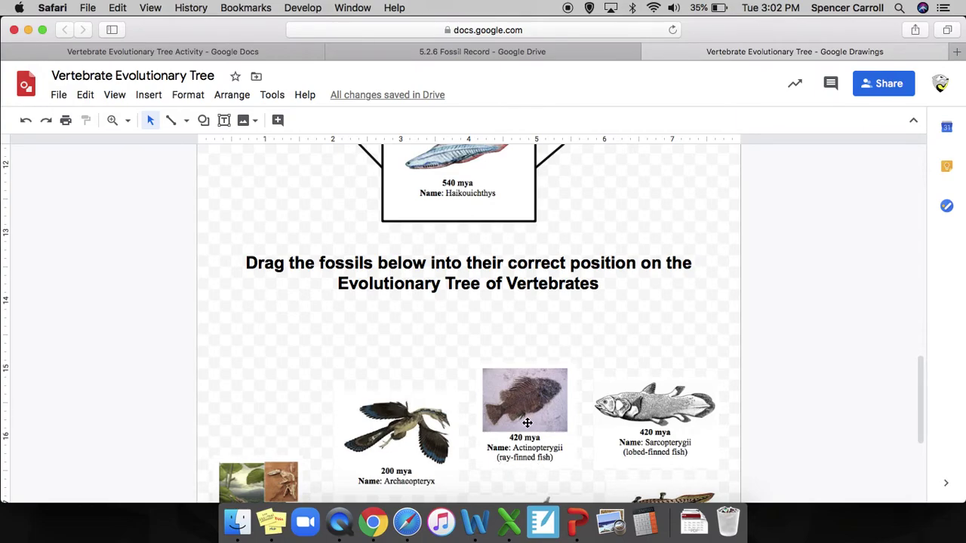
left_click_drag(527, 422, 642, 201)
scroll(624, 303, "up", 1)
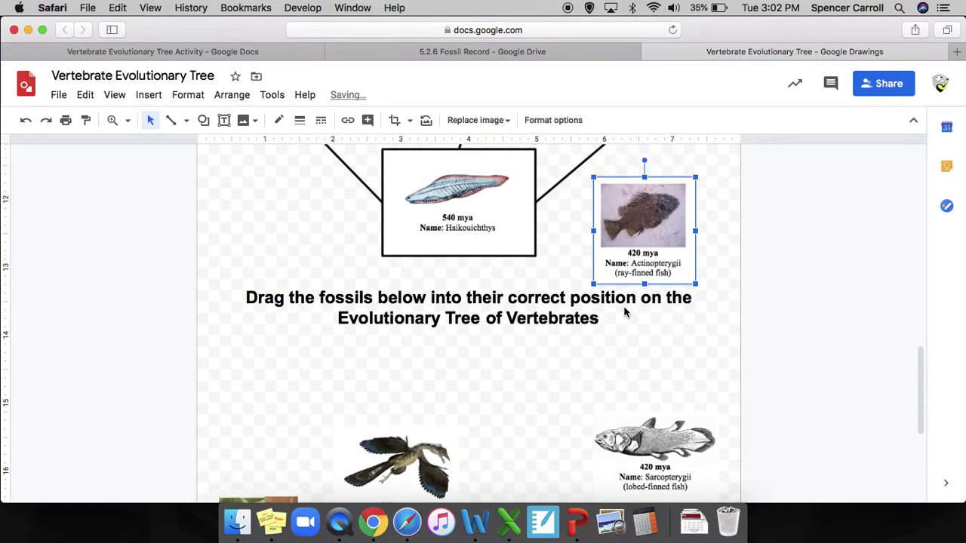
scroll(624, 312, "up", 6)
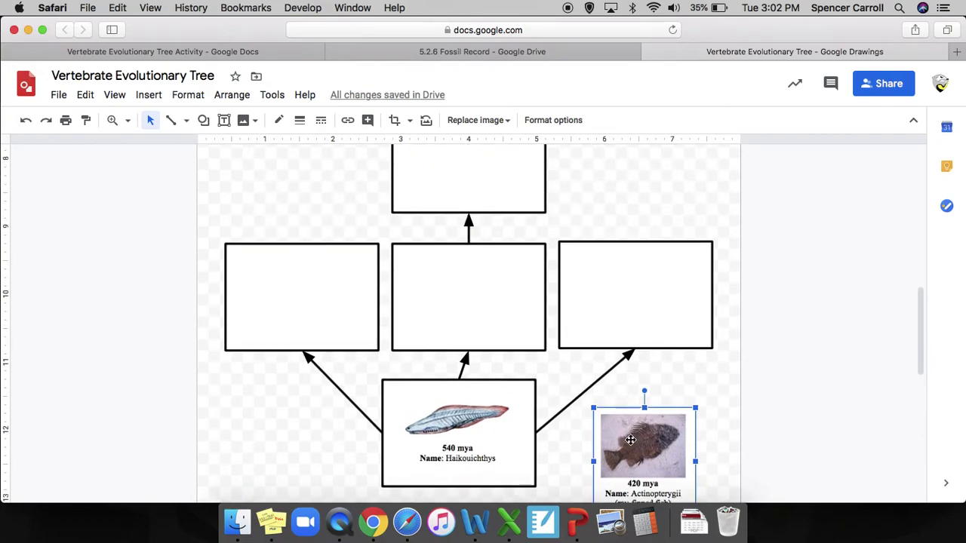
left_click_drag(630, 440, 623, 275)
left_click(691, 217)
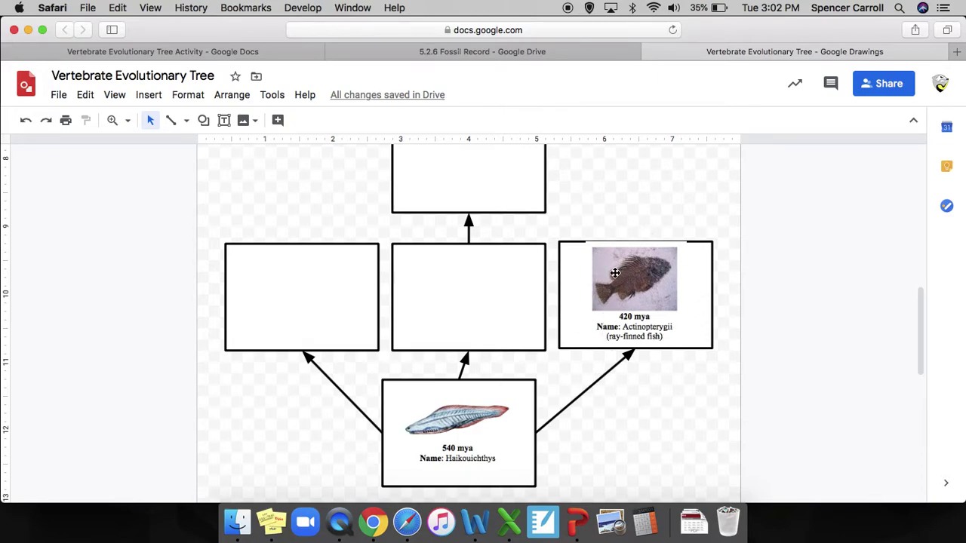
left_click_drag(623, 275, 628, 287)
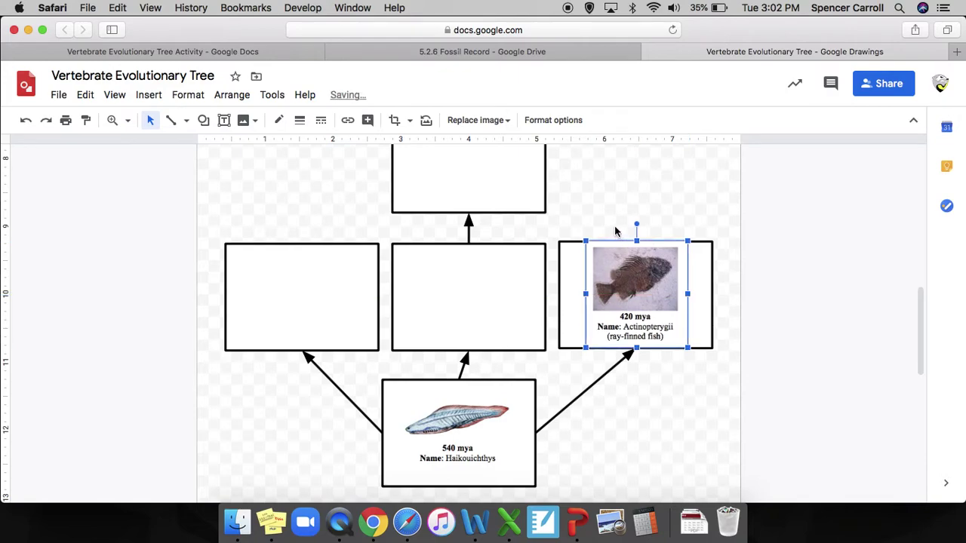
key("Escape")
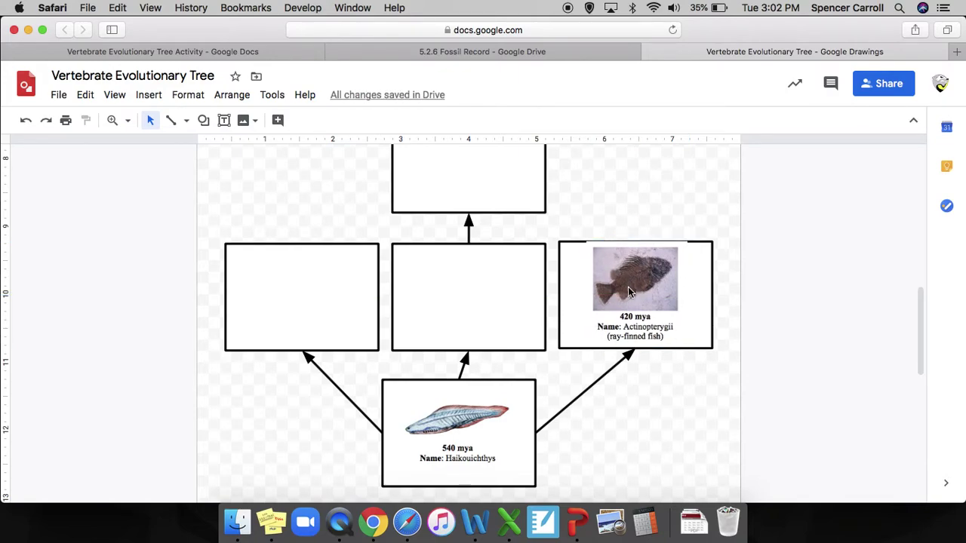
Bring the Placoderm and Sarcopterygii fossils up from the picture bank, placing them on the left and right sides of the Haikouichthys box
scroll(612, 306, "down", 5)
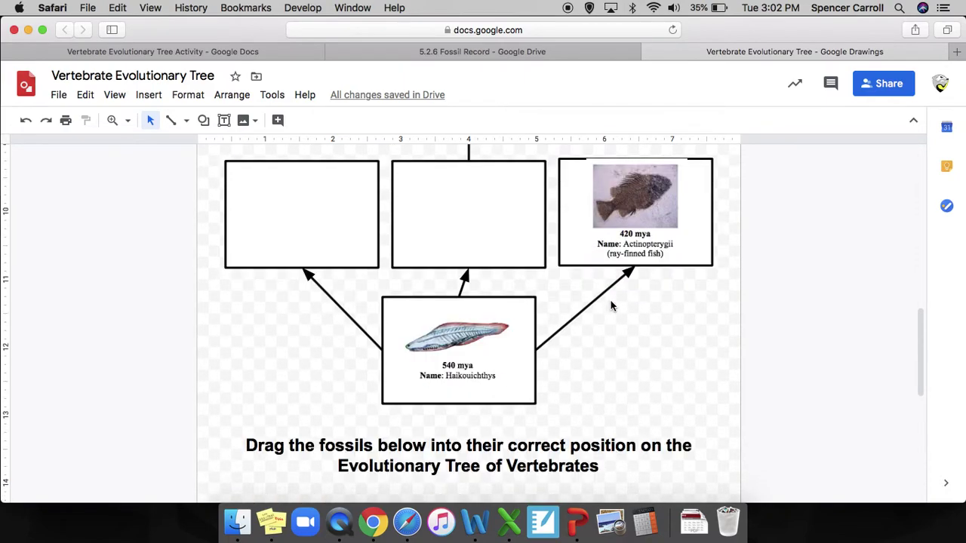
scroll(612, 306, "down", 6)
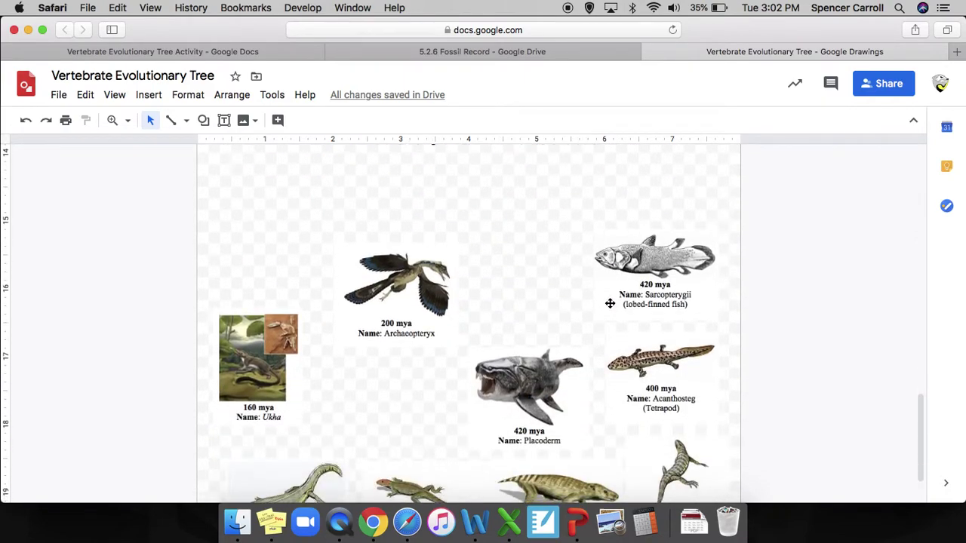
scroll(459, 319, "down", 1)
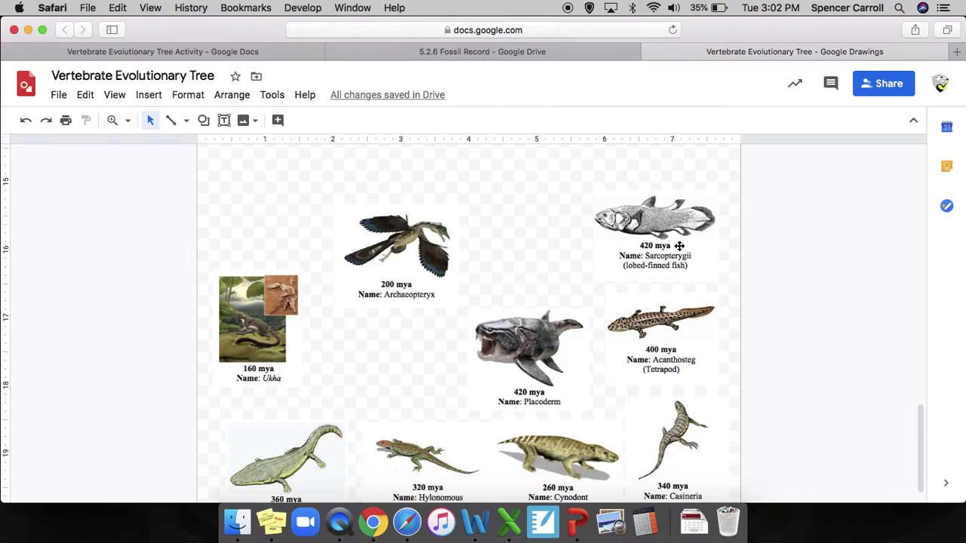
scroll(377, 362, "down", 1)
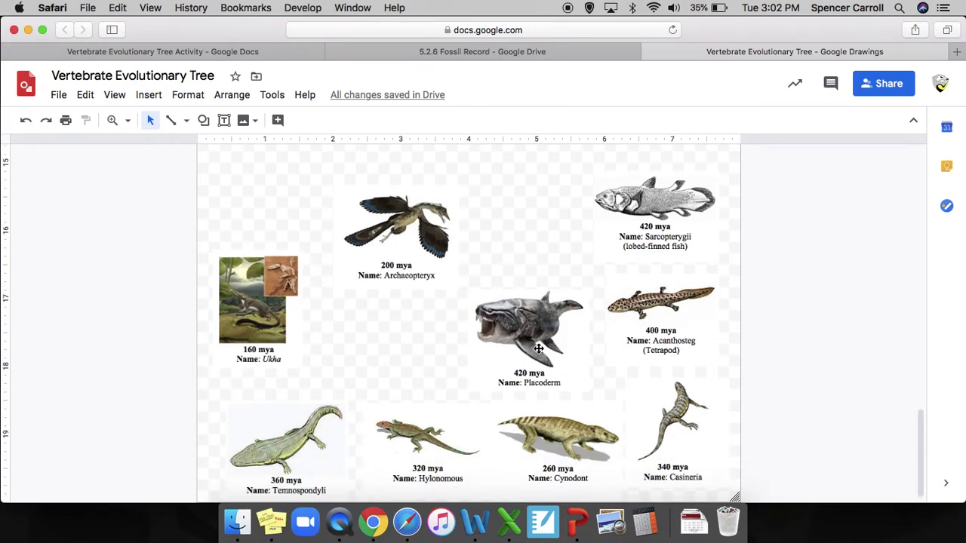
left_click_drag(528, 352, 532, 219)
scroll(408, 290, "up", 8)
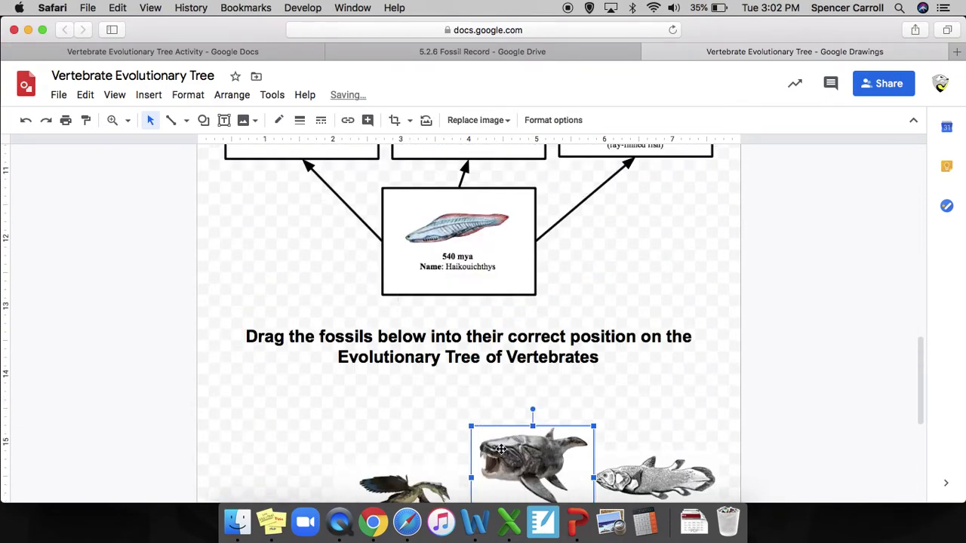
left_click_drag(536, 475, 325, 252)
left_click_drag(652, 470, 614, 217)
scroll(494, 341, "up", 1)
scroll(494, 341, "up", 2)
left_click_drag(313, 397, 288, 394)
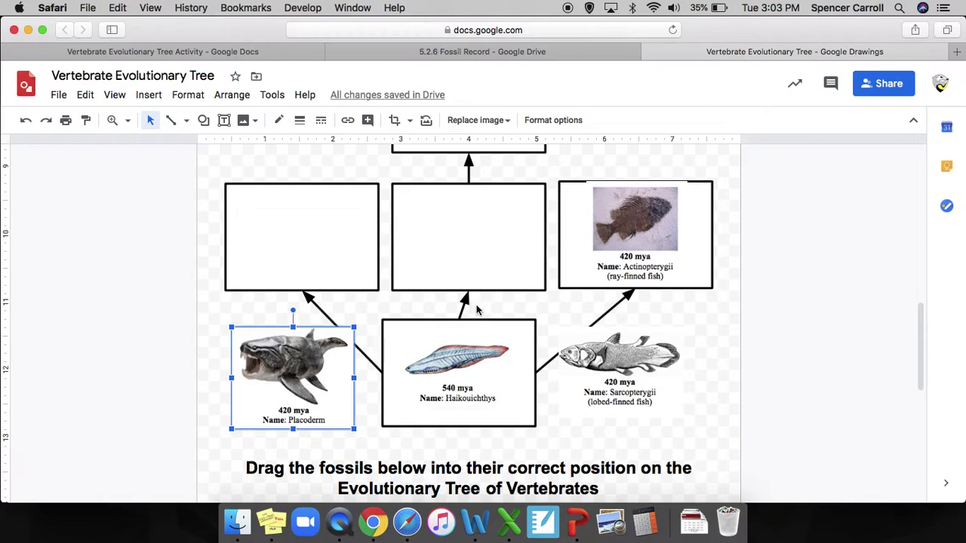
Place the Sarcopterygii fossil in the middle box directly above Haikouichthys
scroll(532, 385, "up", 1)
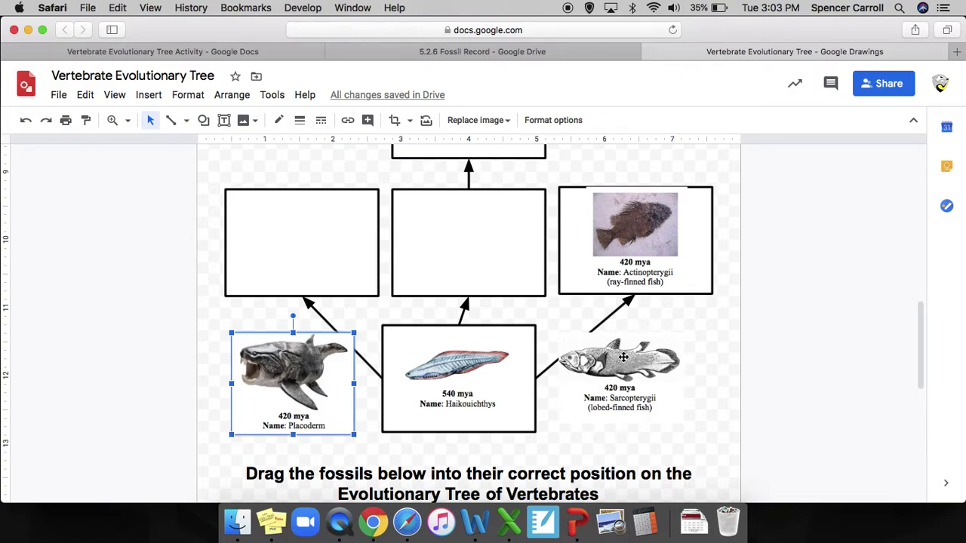
scroll(471, 351, "up", 2)
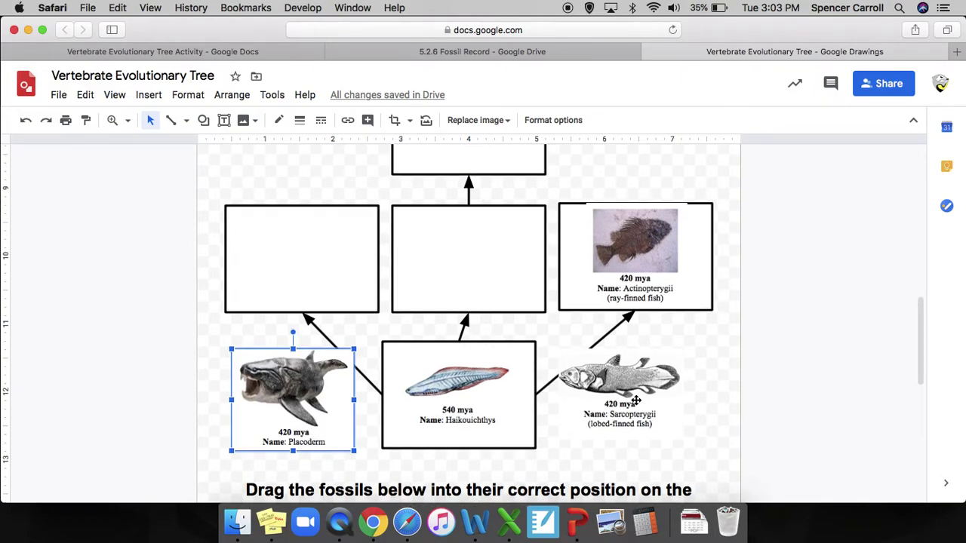
scroll(467, 357, "up", 5)
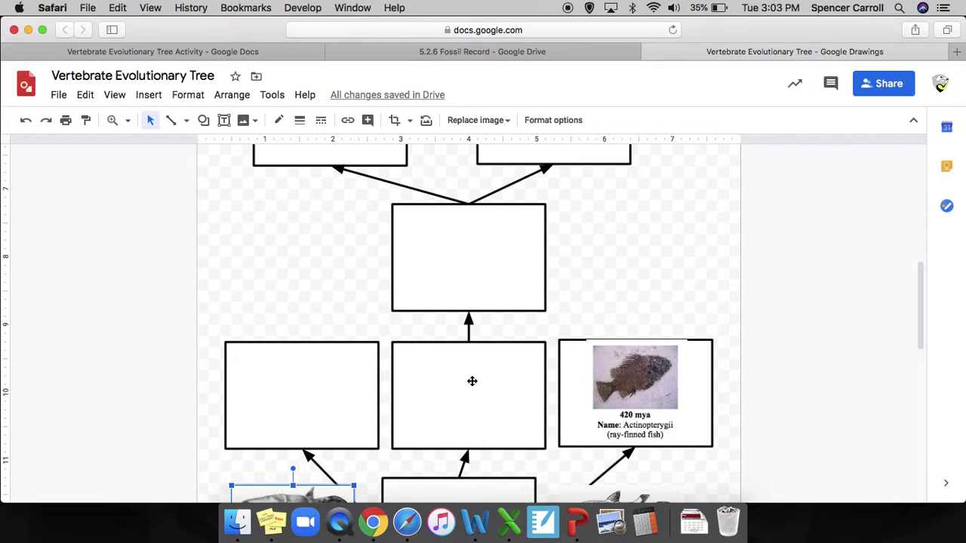
scroll(605, 349, "down", 12)
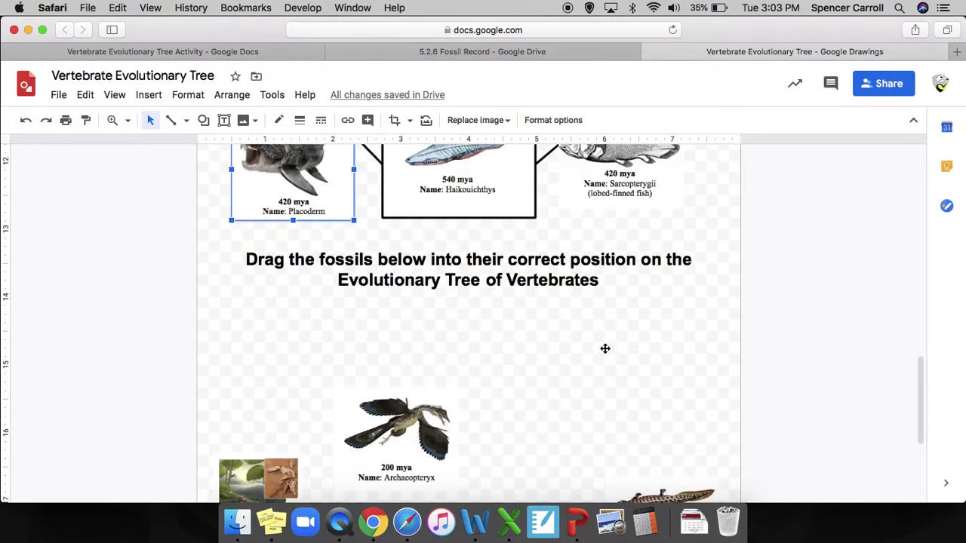
scroll(605, 349, "up", 6)
left_click(615, 349)
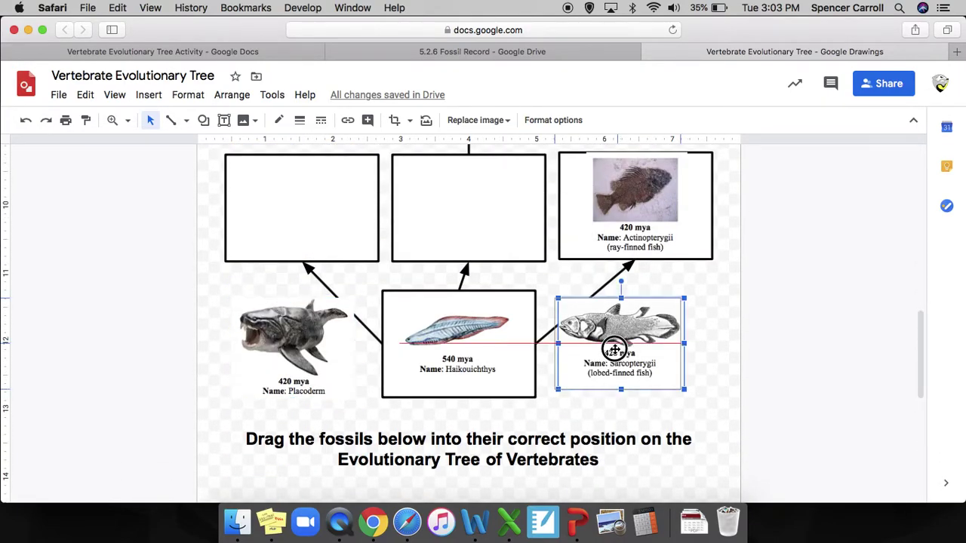
left_click_drag(615, 349, 467, 218)
left_click(614, 366)
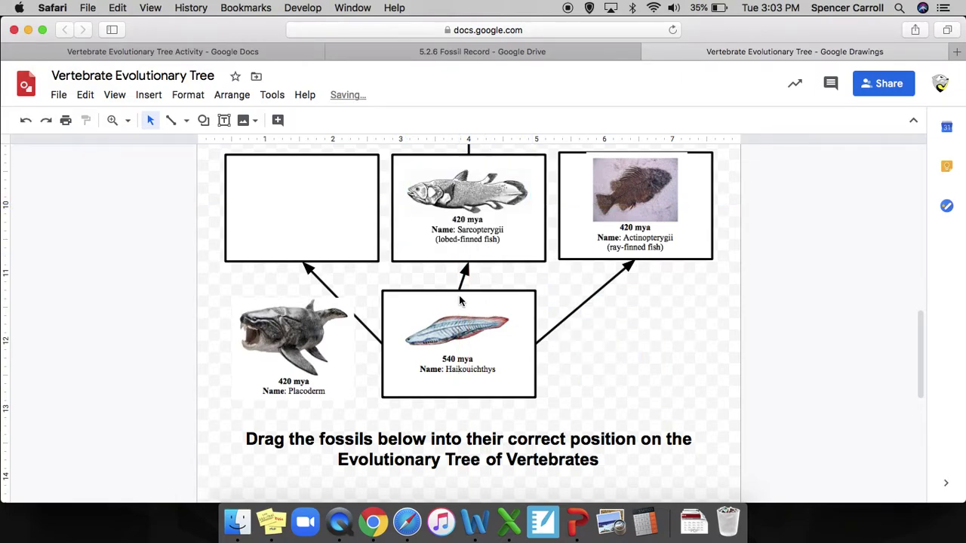
Place the Placoderm fossil in the empty box to the left of Sarcopterygii
scroll(460, 301, "up", 2)
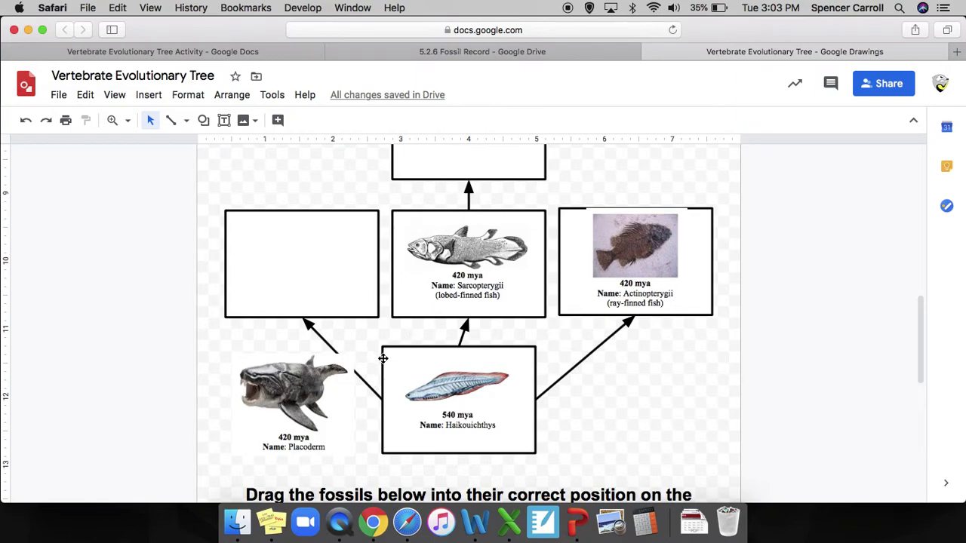
left_click_drag(300, 419, 312, 280)
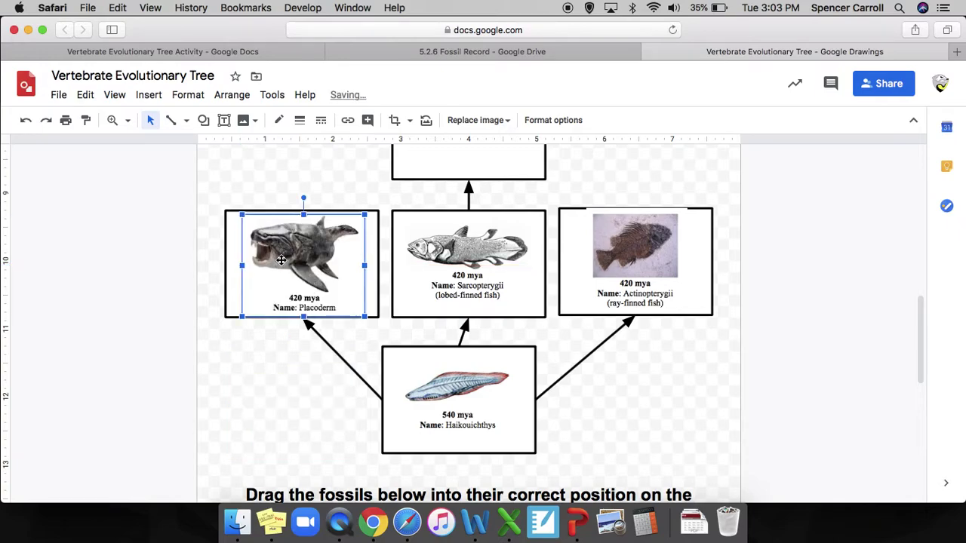
left_click(289, 207)
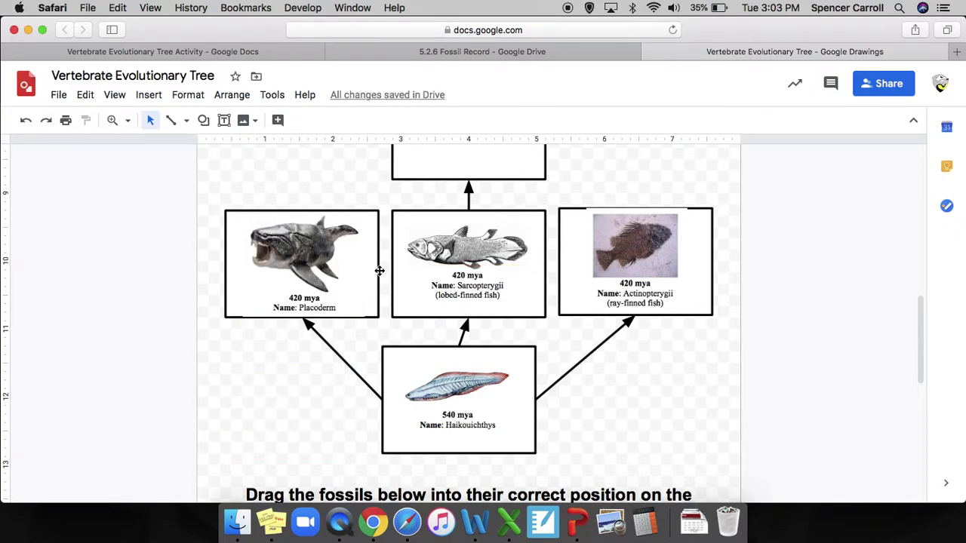
Bring the Acanthosteg fossil up from the picture bank to the space beside the Haikouichthys box
scroll(655, 342, "down", 5)
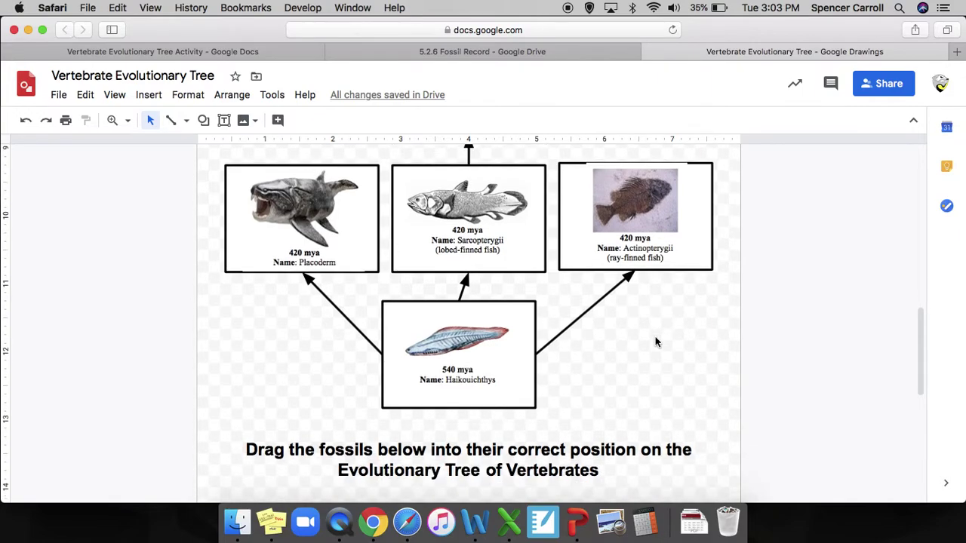
scroll(655, 342, "down", 5)
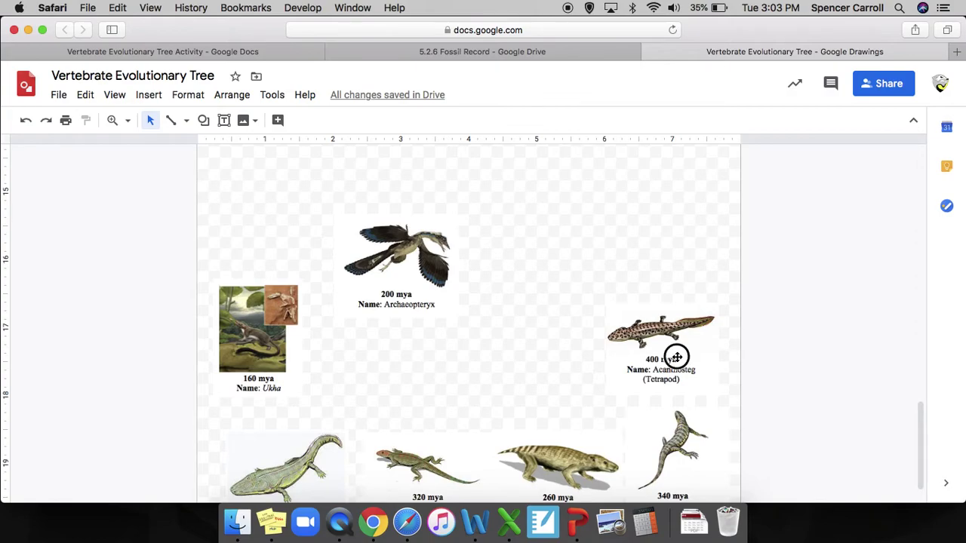
left_click_drag(675, 352, 583, 243)
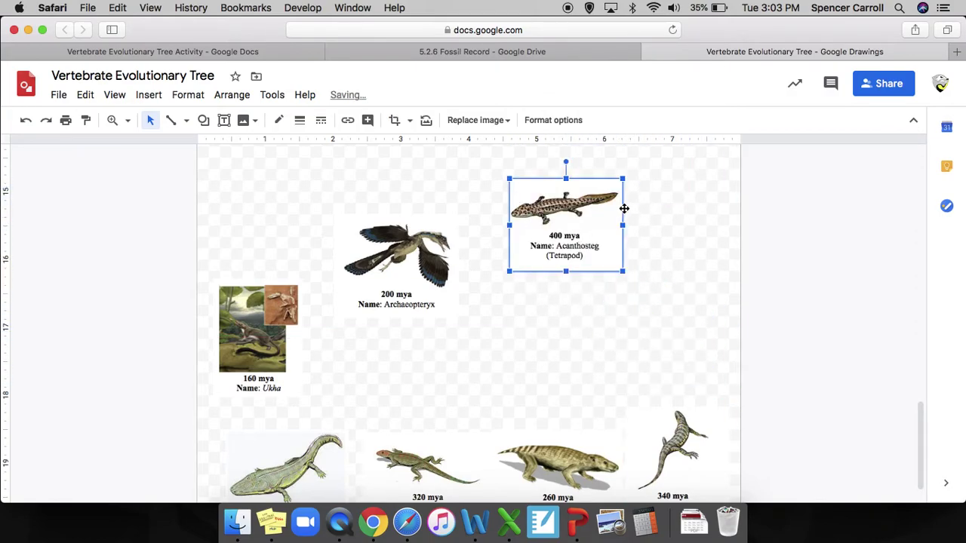
scroll(548, 402, "up", 8)
scroll(547, 401, "down", 2)
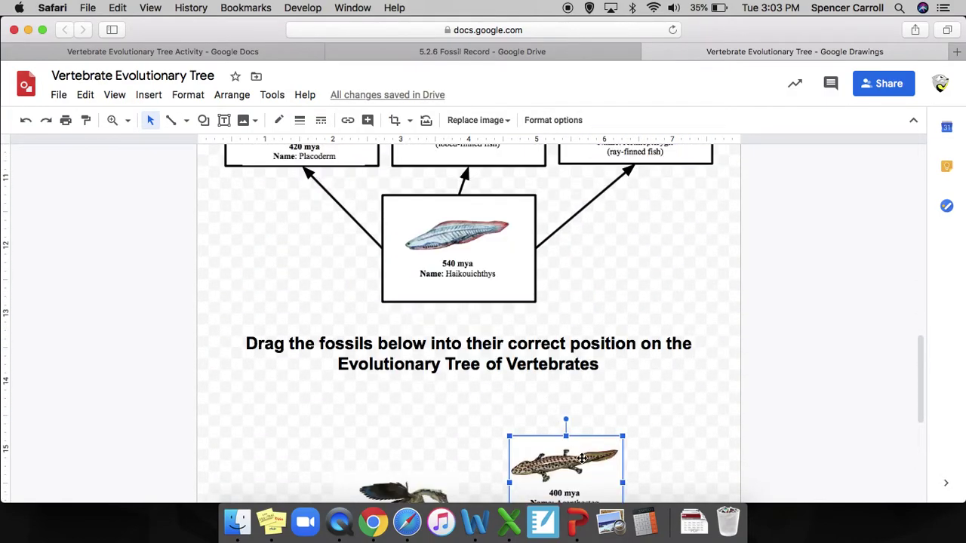
left_click_drag(581, 459, 642, 207)
scroll(498, 315, "up", 1)
scroll(528, 332, "up", 3)
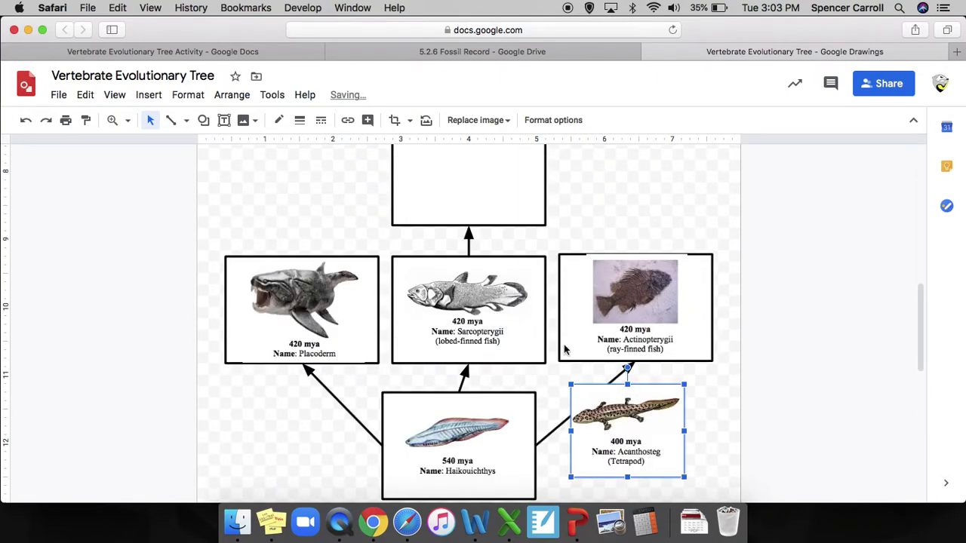
Place the Acanthosteg fossil in the single box directly above Sarcopterygii
left_click_drag(641, 385, 621, 211)
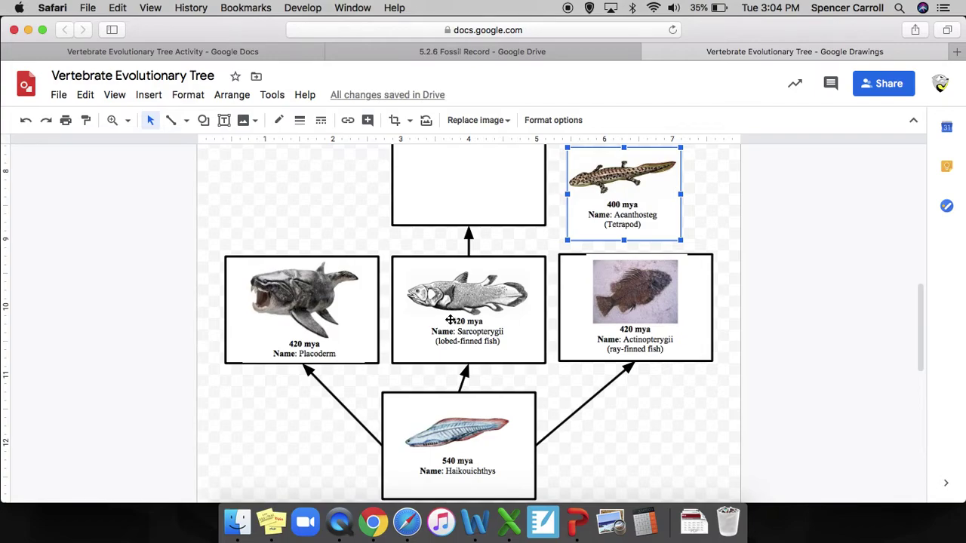
scroll(456, 320, "up", 1)
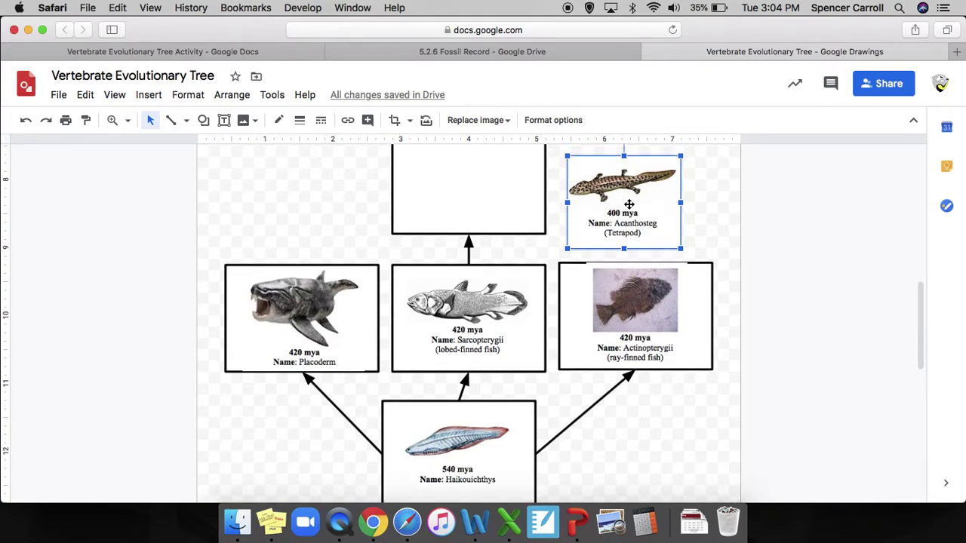
scroll(460, 324, "up", 3)
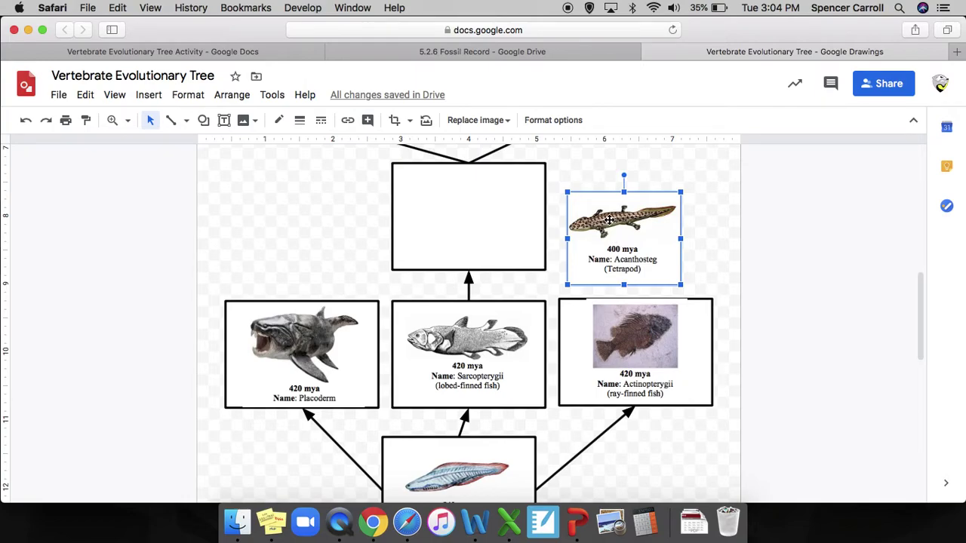
left_click_drag(605, 224, 451, 201)
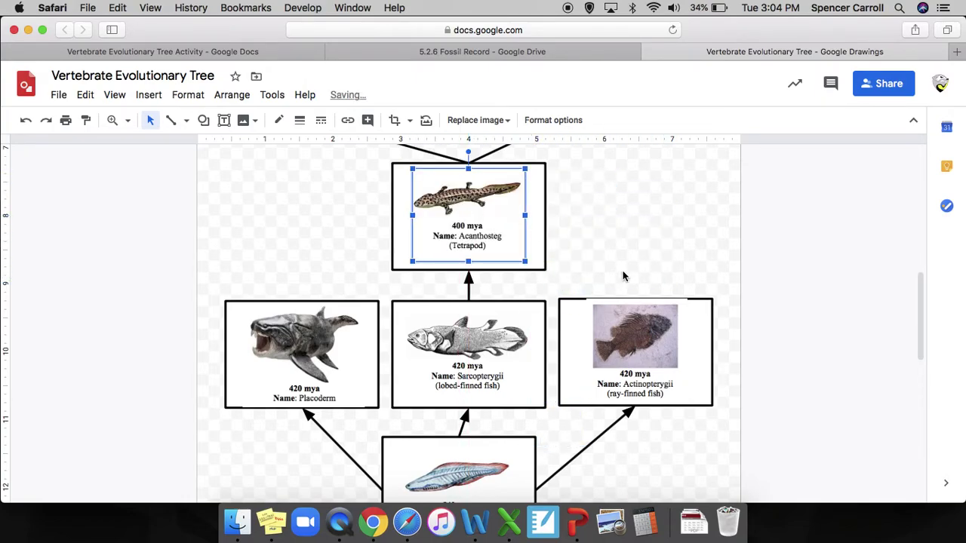
left_click(567, 226)
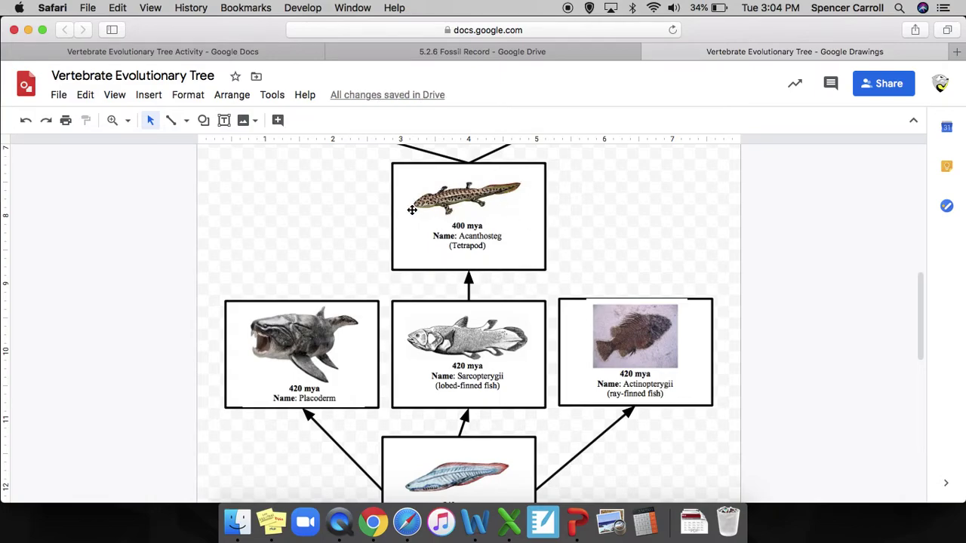
scroll(603, 285, "up", 2)
scroll(603, 284, "up", 3)
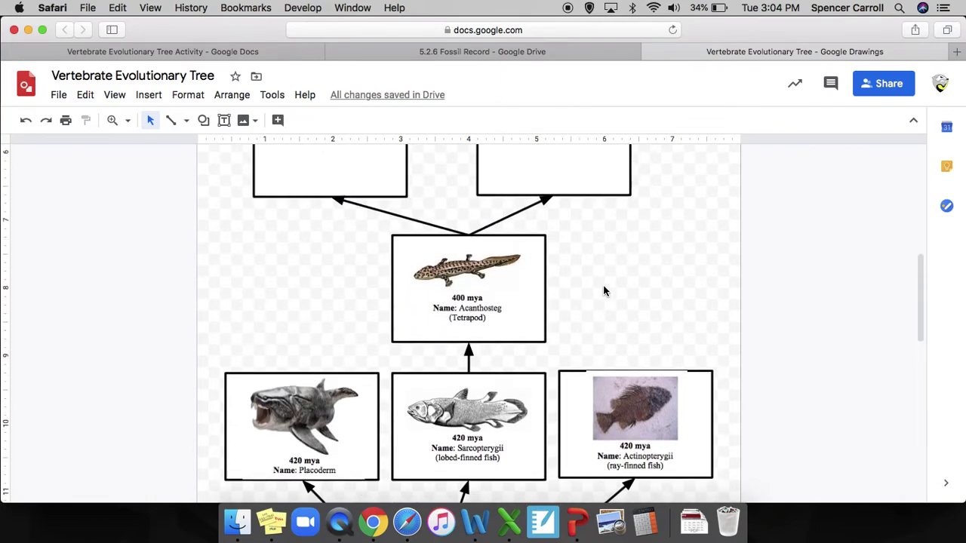
Examine the empty boxes and branching arrows above Acanthosteg on the evolutionary tree, up to the uppermost row
scroll(604, 287, "up", 3)
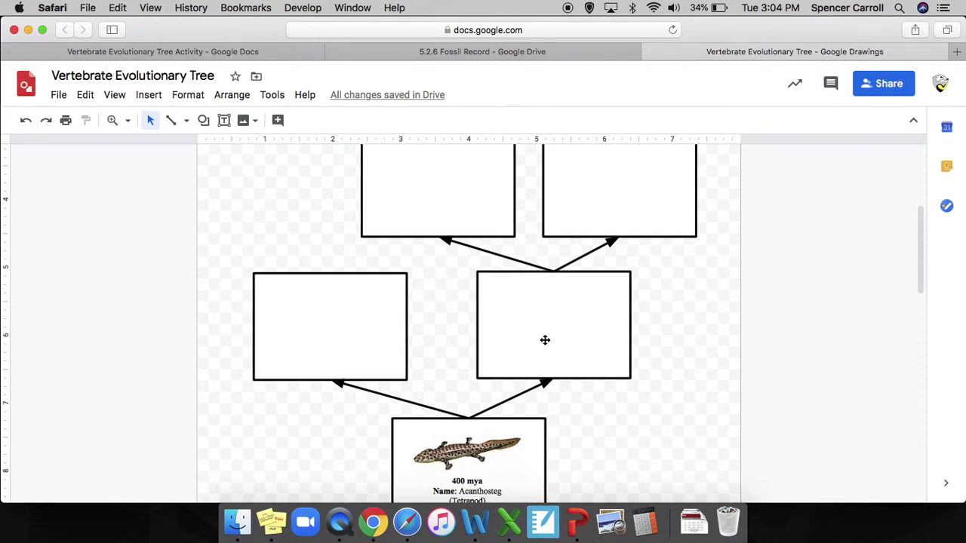
scroll(634, 370, "down", 1)
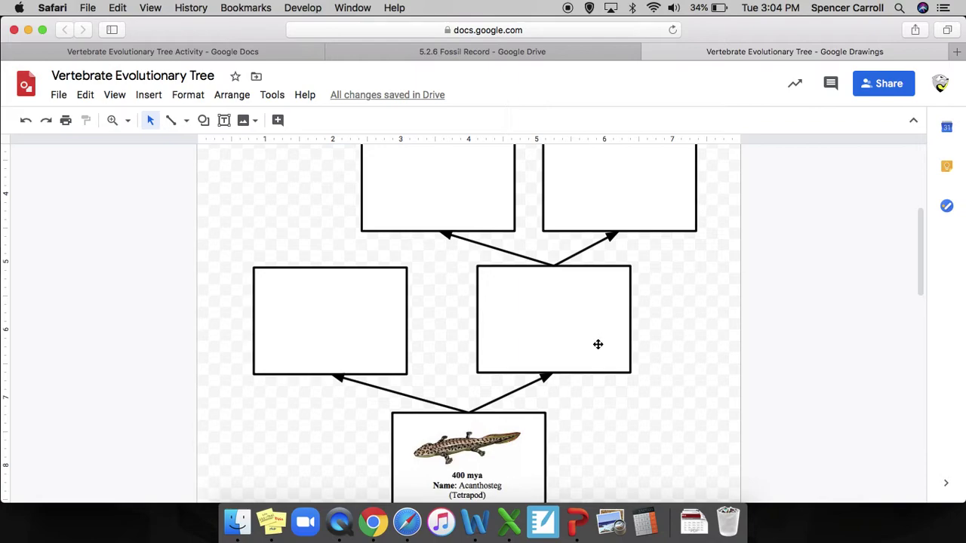
scroll(559, 361, "up", 5)
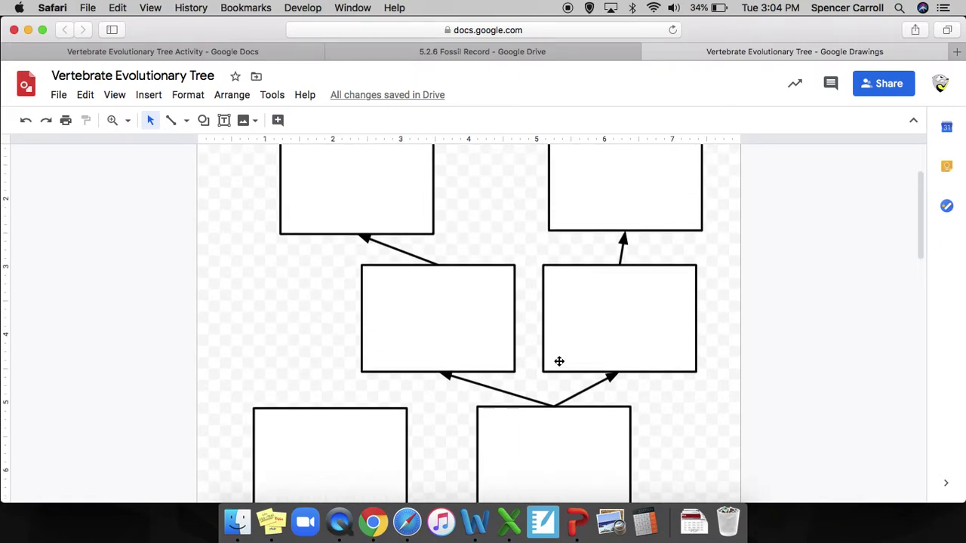
scroll(560, 362, "up", 2)
scroll(560, 362, "down", 1)
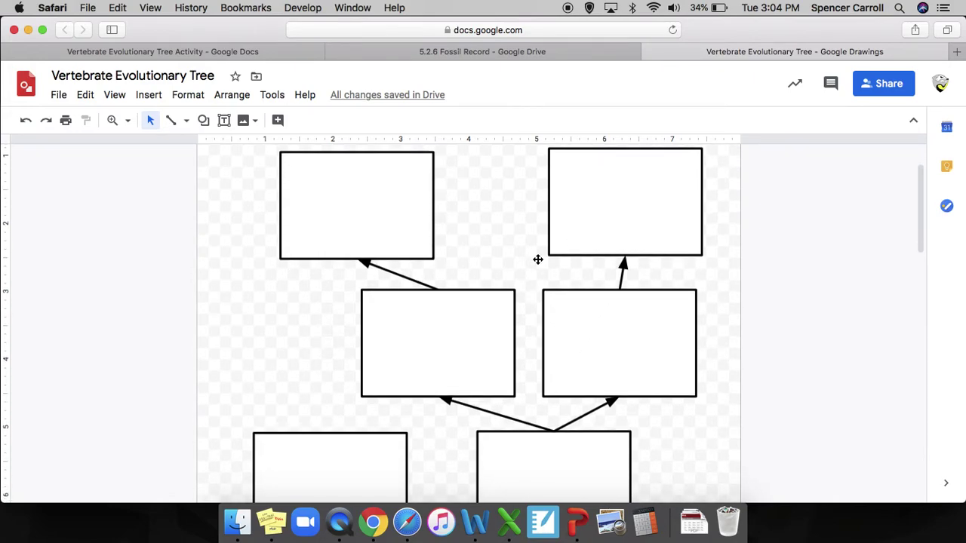
scroll(349, 345, "down", 5)
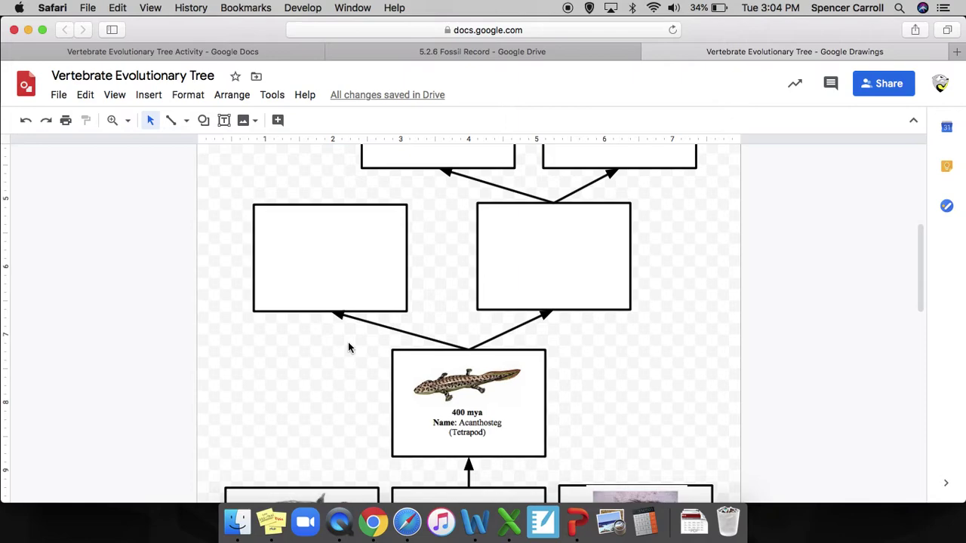
scroll(348, 343, "up", 2)
scroll(349, 343, "up", 4)
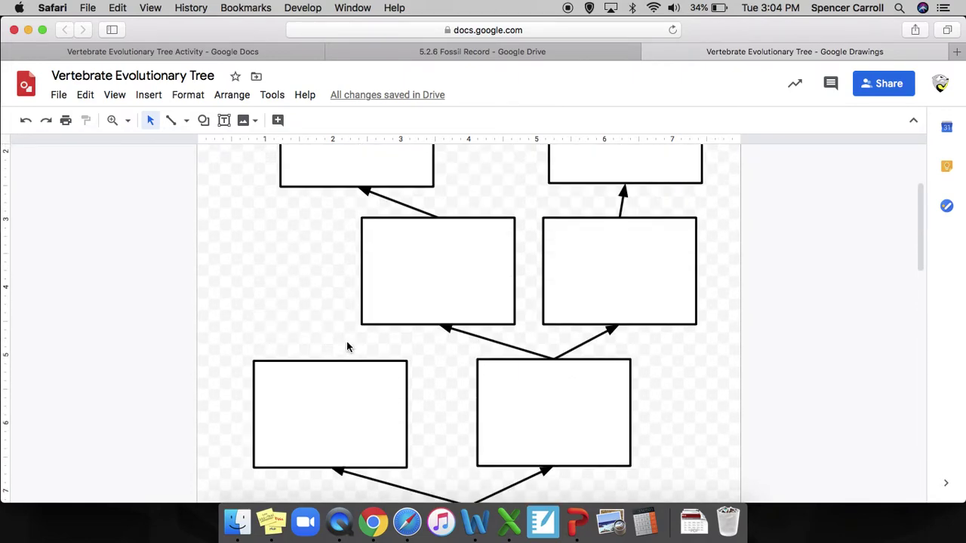
scroll(339, 345, "up", 1)
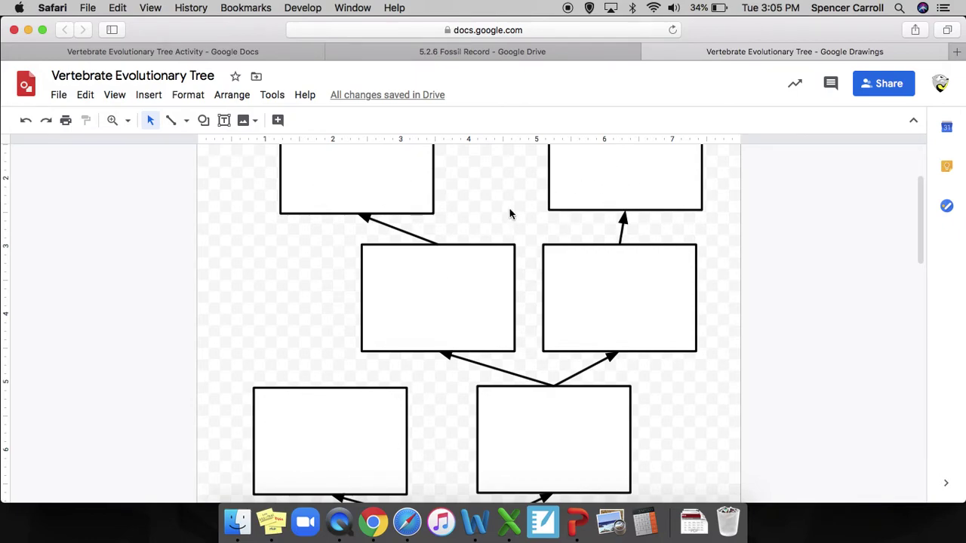
Check the activity document briefly, return to the Vertebrate Evolutionary Tree drawing and set its zoom to 50%
key("ctrl+Tab")
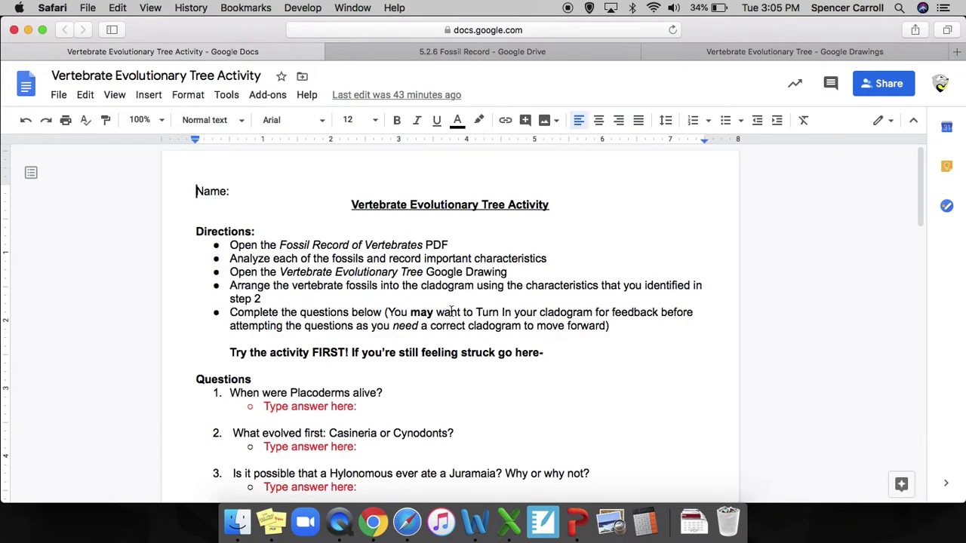
left_click(748, 57)
scroll(631, 198, "down", 5)
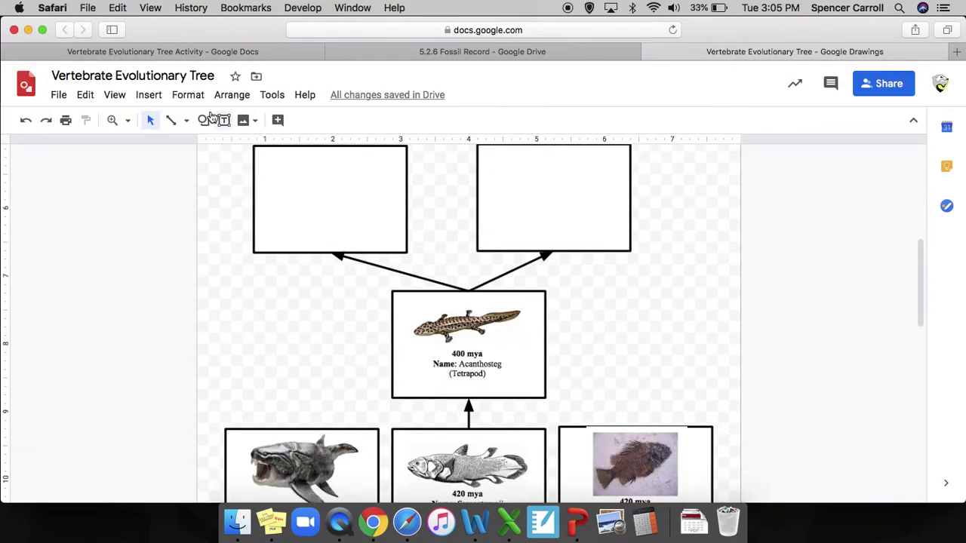
left_click(115, 95)
mouse_move(130, 122)
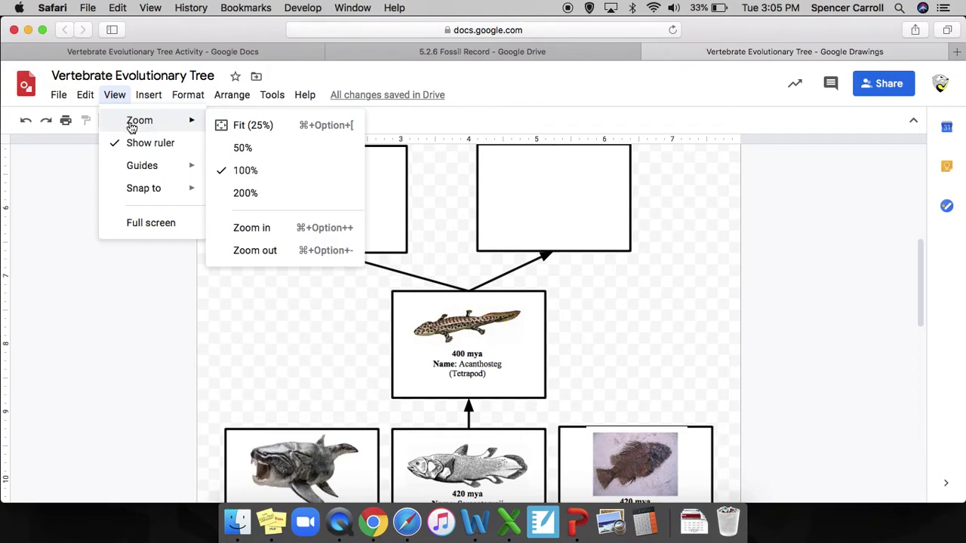
left_click(243, 149)
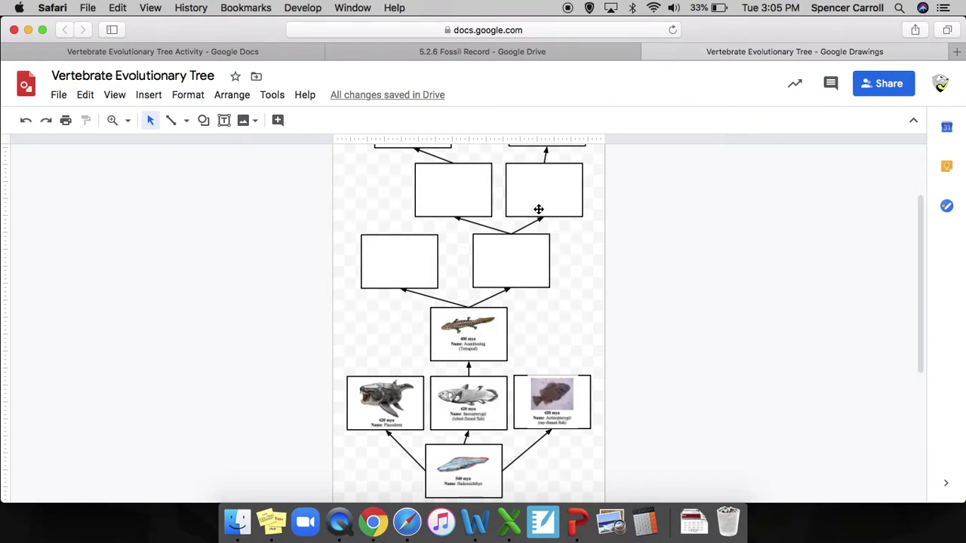
Consult the Haikouichthys entry and its description at the start of the Fossil Record of Vertebrates PDF
left_click(414, 55)
left_click_drag(961, 261, 956, 76)
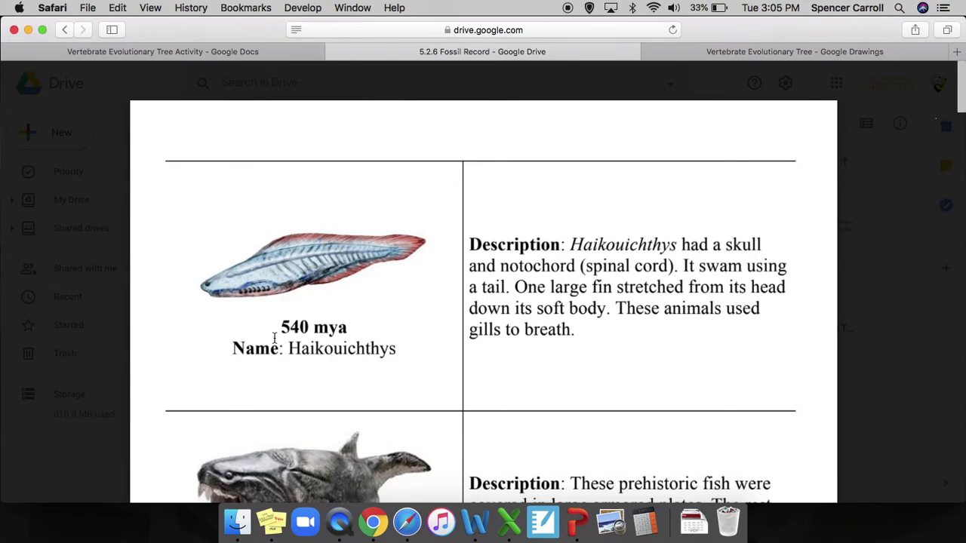
scroll(298, 326, "down", 2)
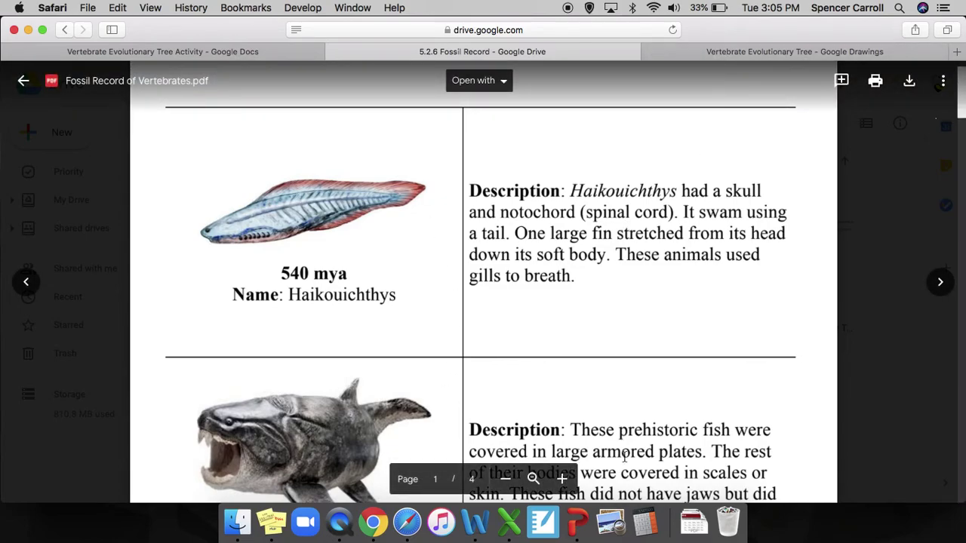
Return to the evolutionary tree drawing and review the filled boxes from Haikouichthys up to Acanthosteg
left_click(719, 51)
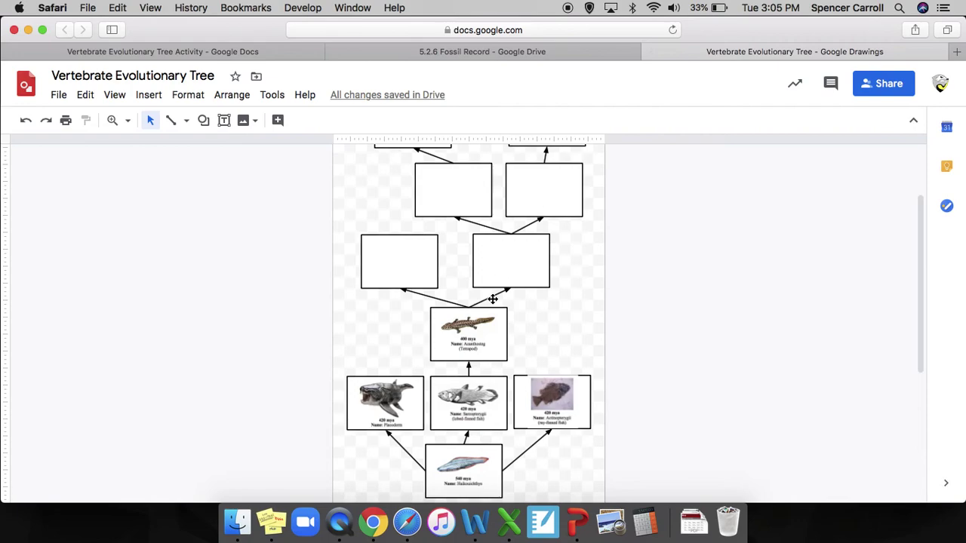
scroll(493, 299, "down", 1)
scroll(493, 299, "down", 2)
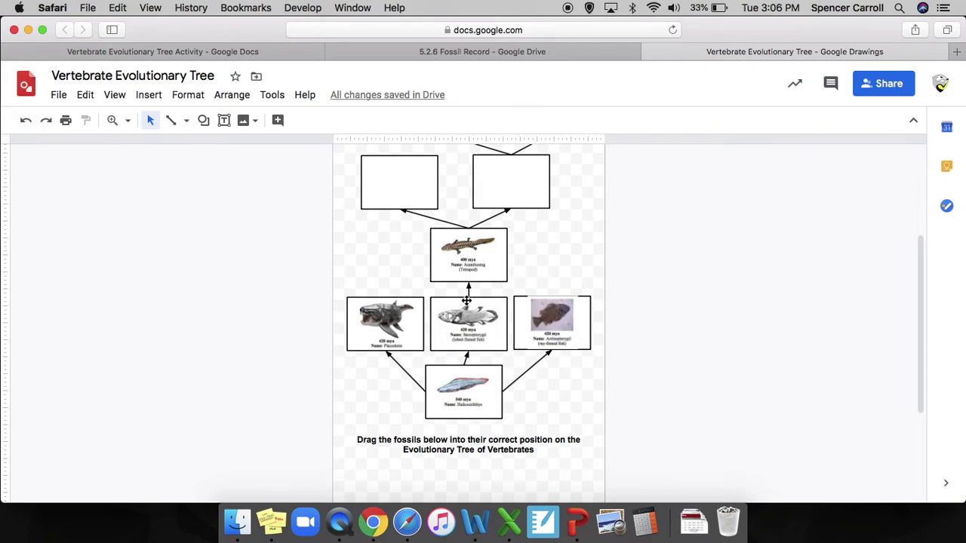
scroll(498, 313, "up", 1)
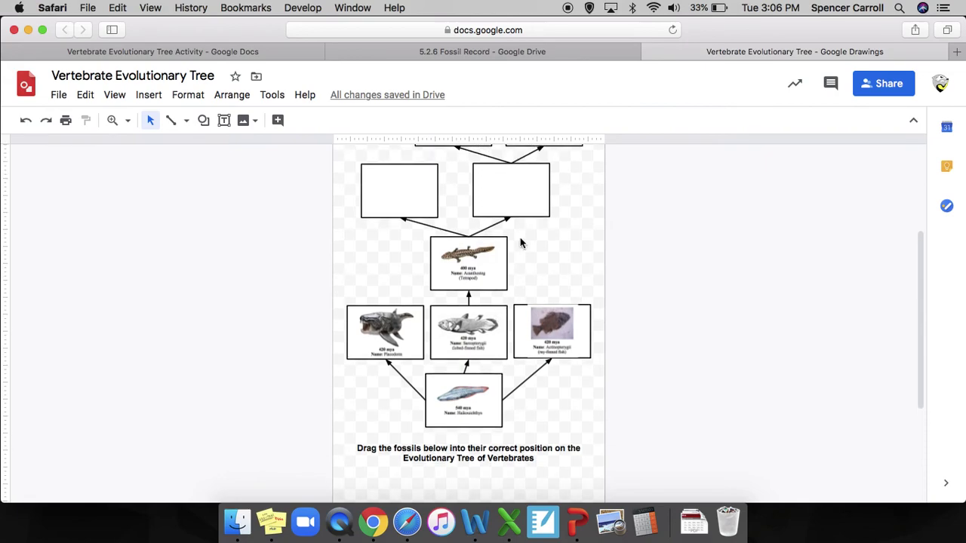
Review the directions and the questions in the Vertebrate Evolutionary Tree Activity document
left_click(200, 53)
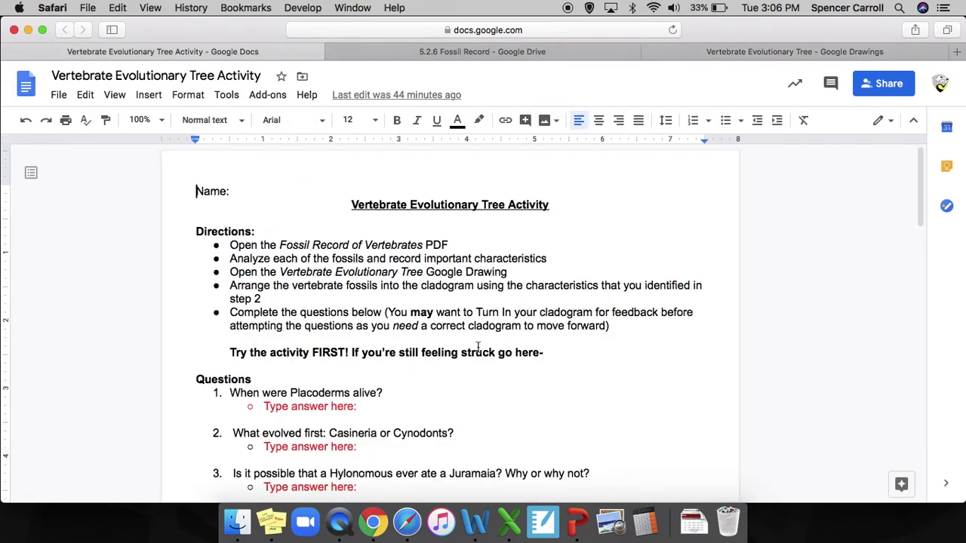
scroll(478, 347, "down", 2)
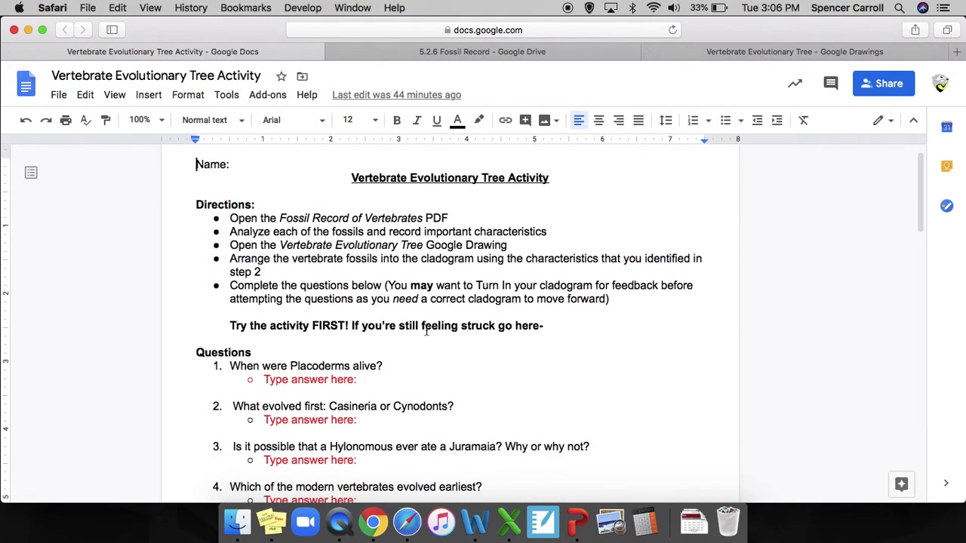
scroll(429, 338, "down", 5)
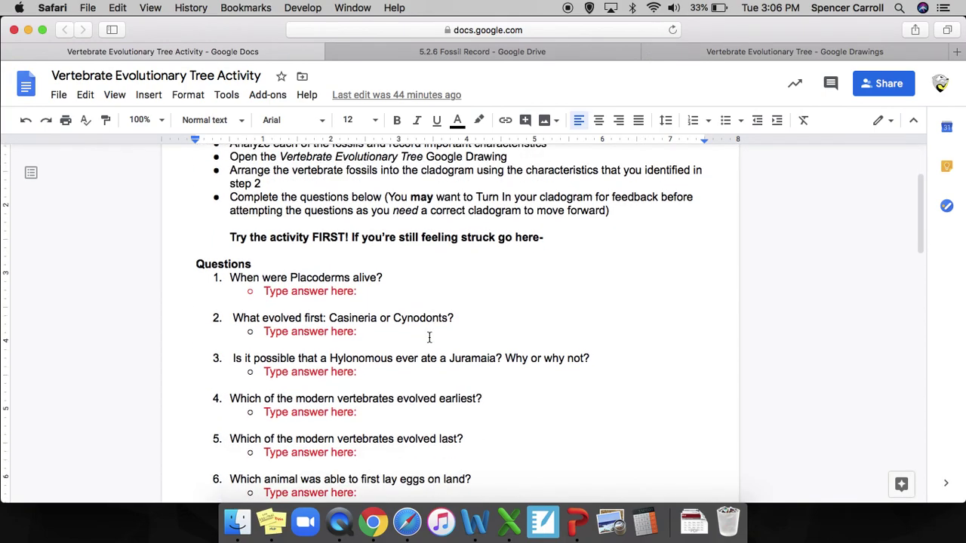
scroll(429, 338, "up", 7)
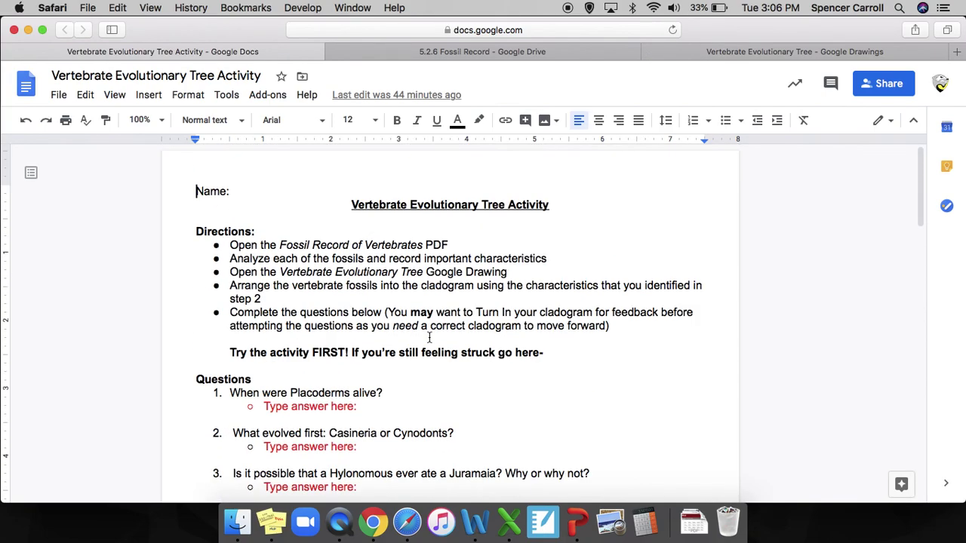
left_click(430, 53)
key("ctrl+shift+Tab")
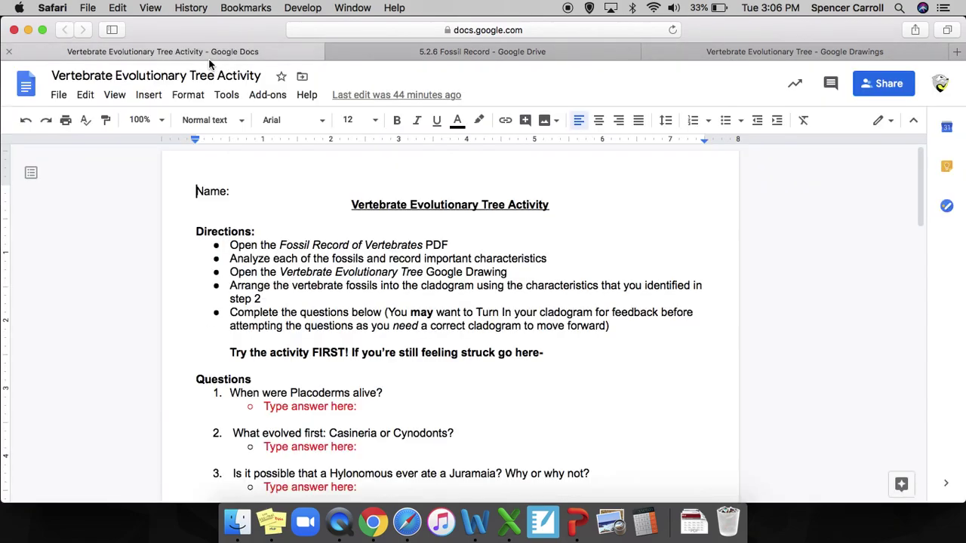